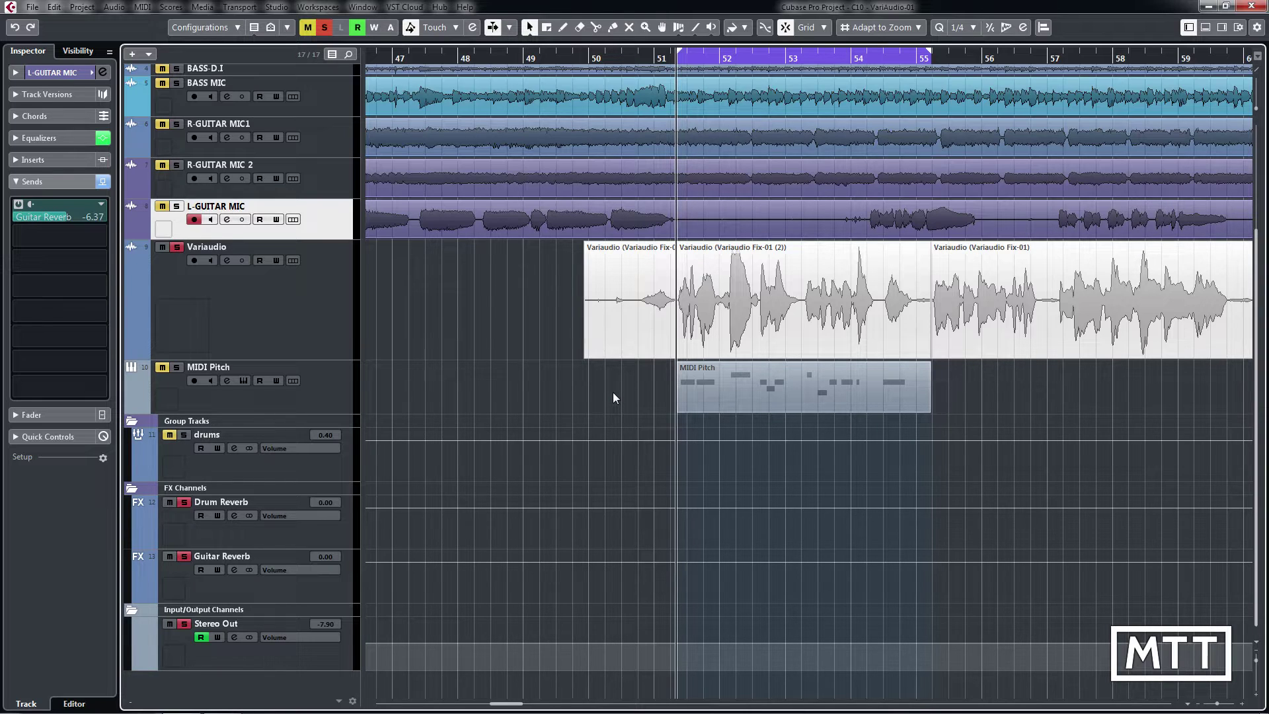
Select the Variaudio Fix-01 (2) event above the MIDI Pitch reference part.
{"action": "left_click", "coordinate": [792, 330]}
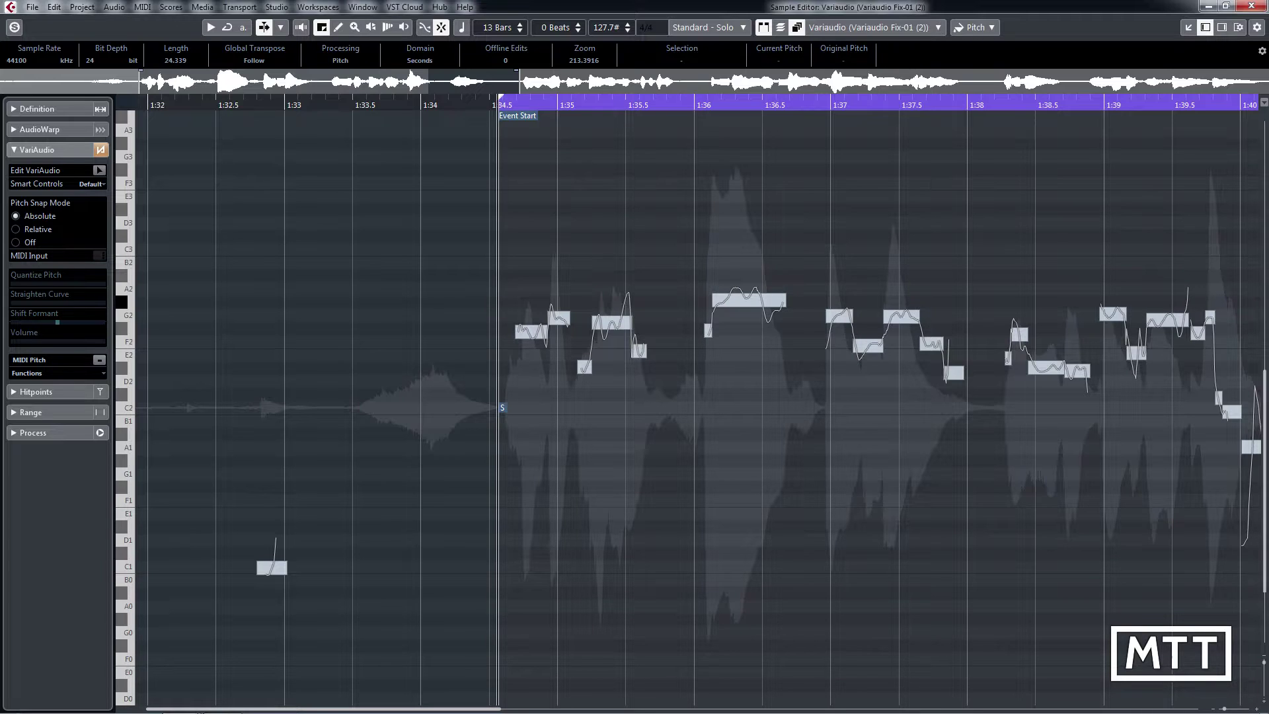
Play the Variaudio Fix-01 (2) vocal from the event start in the Sample Editor.
{"action": "key", "text": "space"}
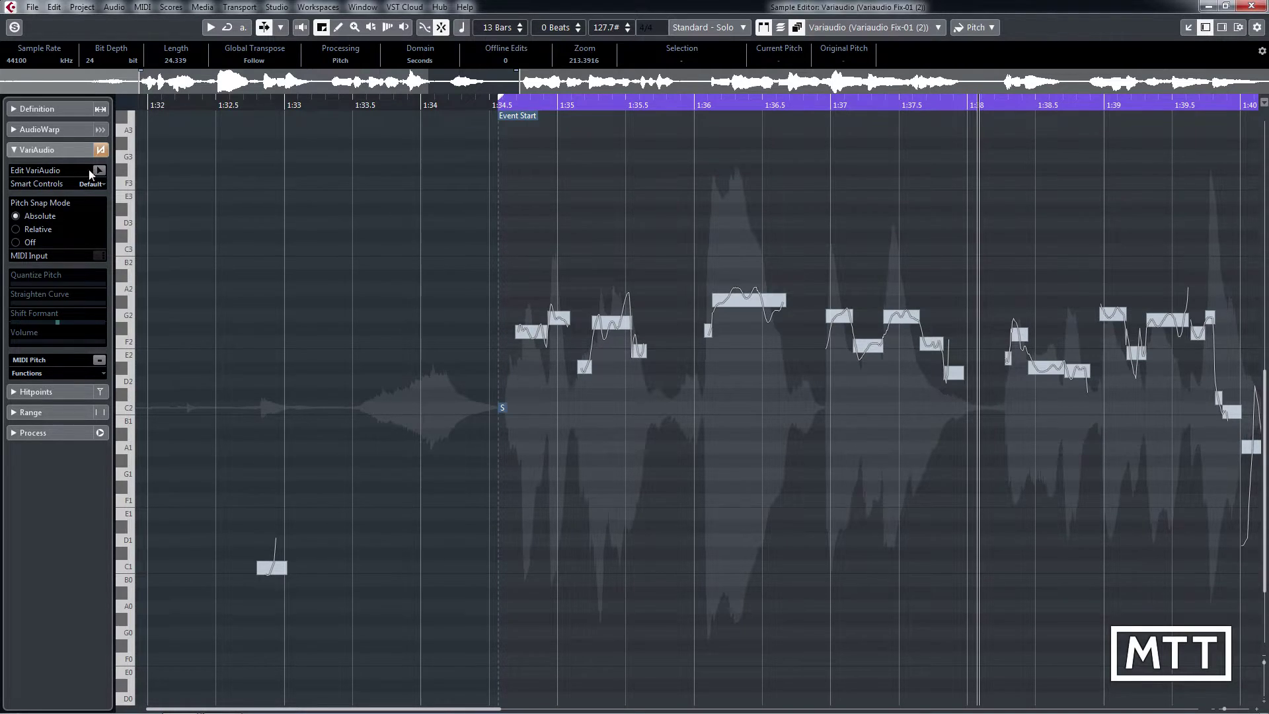
Turn on VariAudio editing and zoom in around 1:36.4 in the ruler.
{"action": "left_click", "coordinate": [105, 173]}
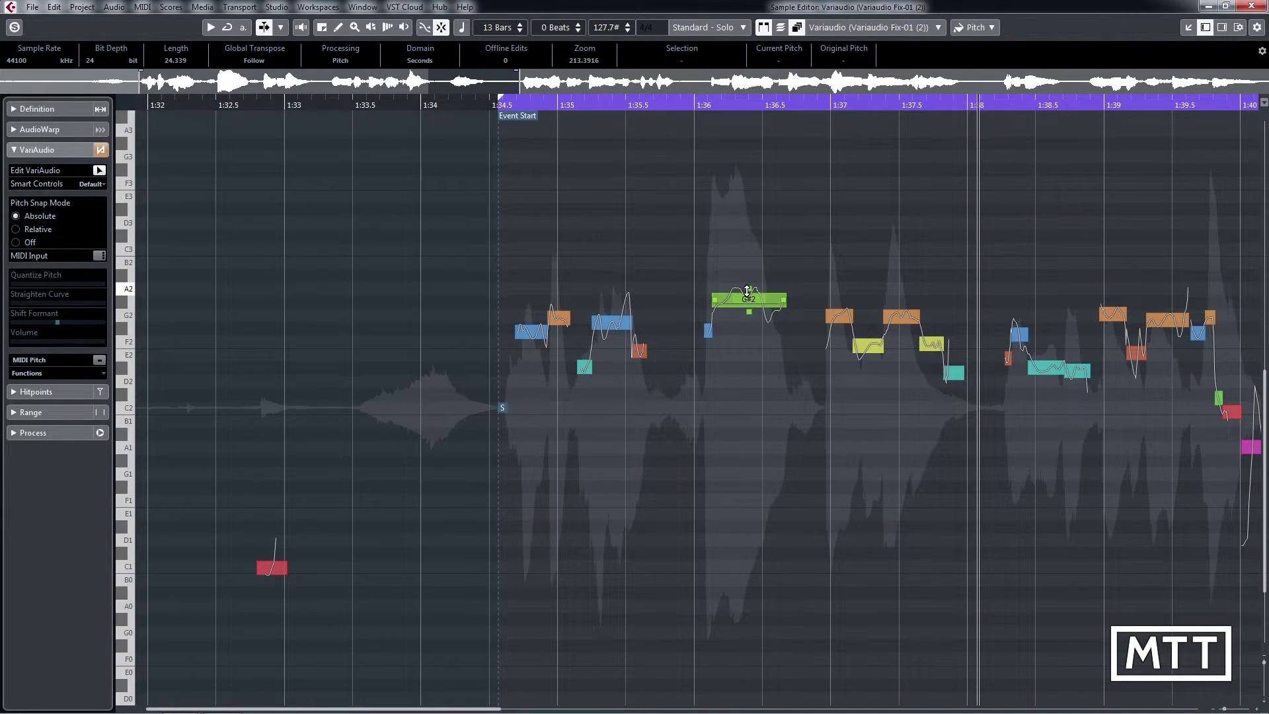
{"action": "left_click_drag", "start_coordinate": [751, 104], "coordinate": [690, 315]}
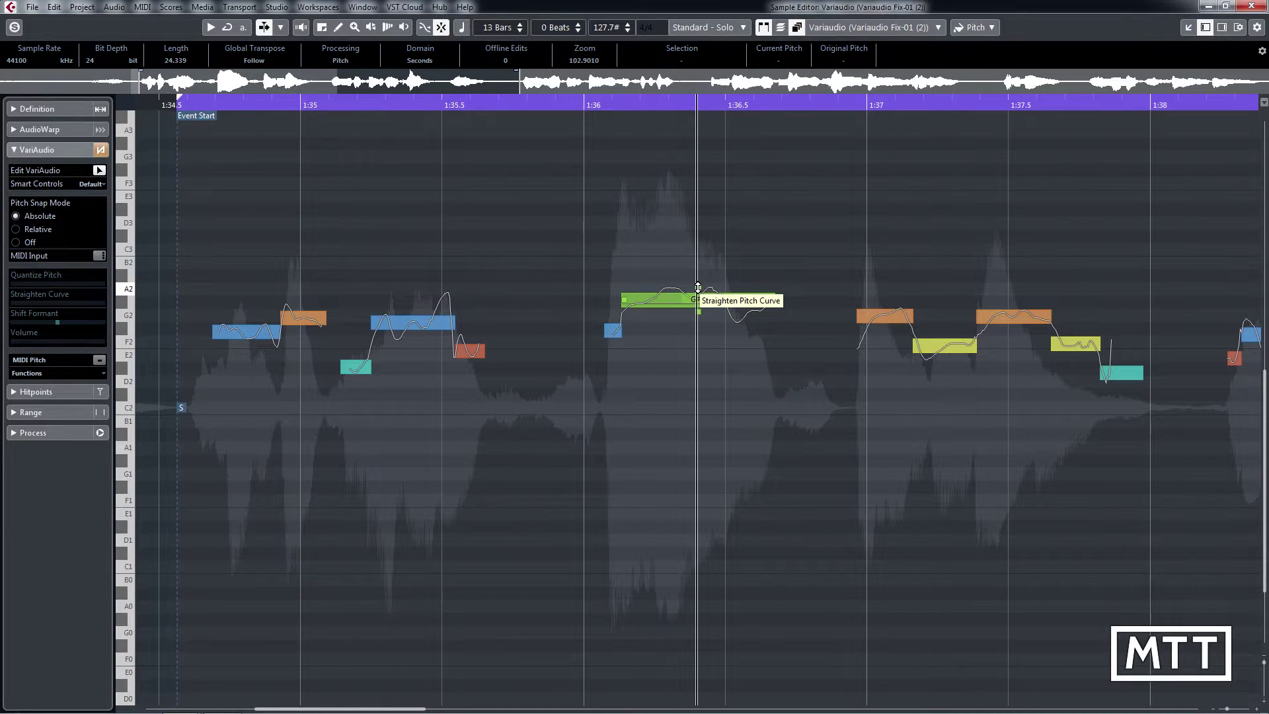
Select the G#2 segment and straighten its pitch curve step by step up to 100%.
{"action": "left_click", "coordinate": [698, 287]}
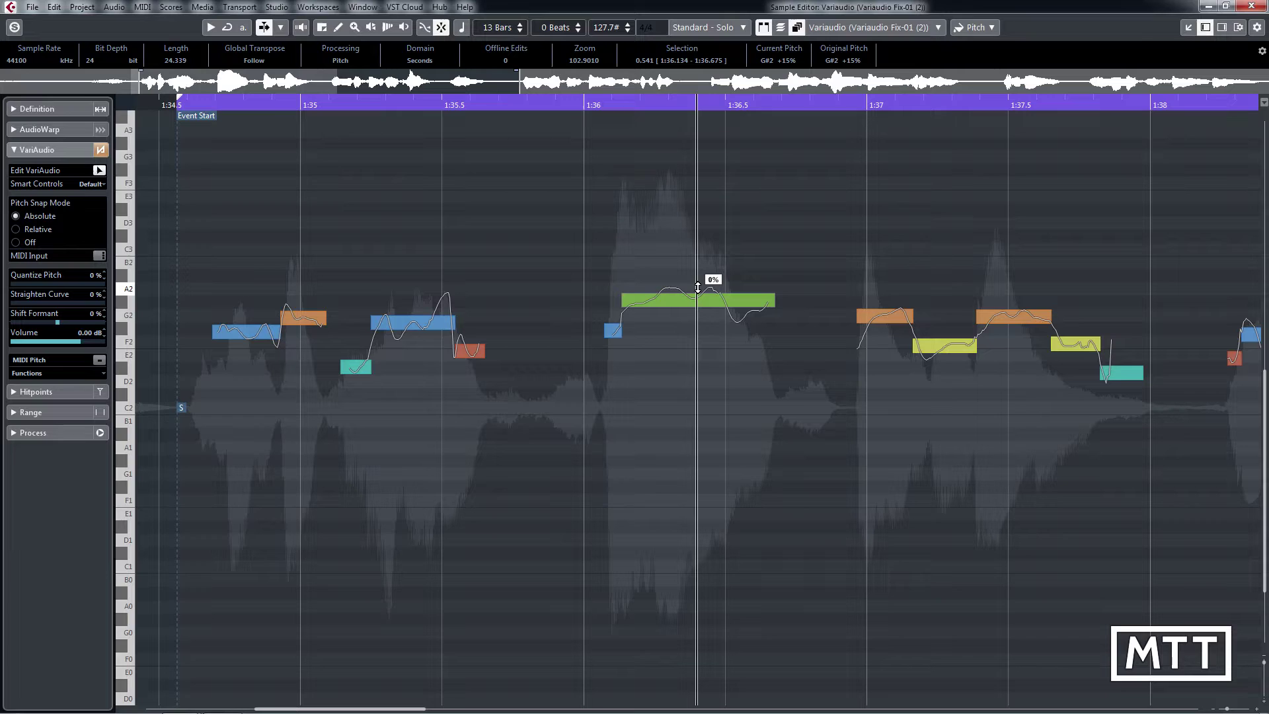
{"action": "left_click_drag", "start_coordinate": [697, 288], "coordinate": [704, 247]}
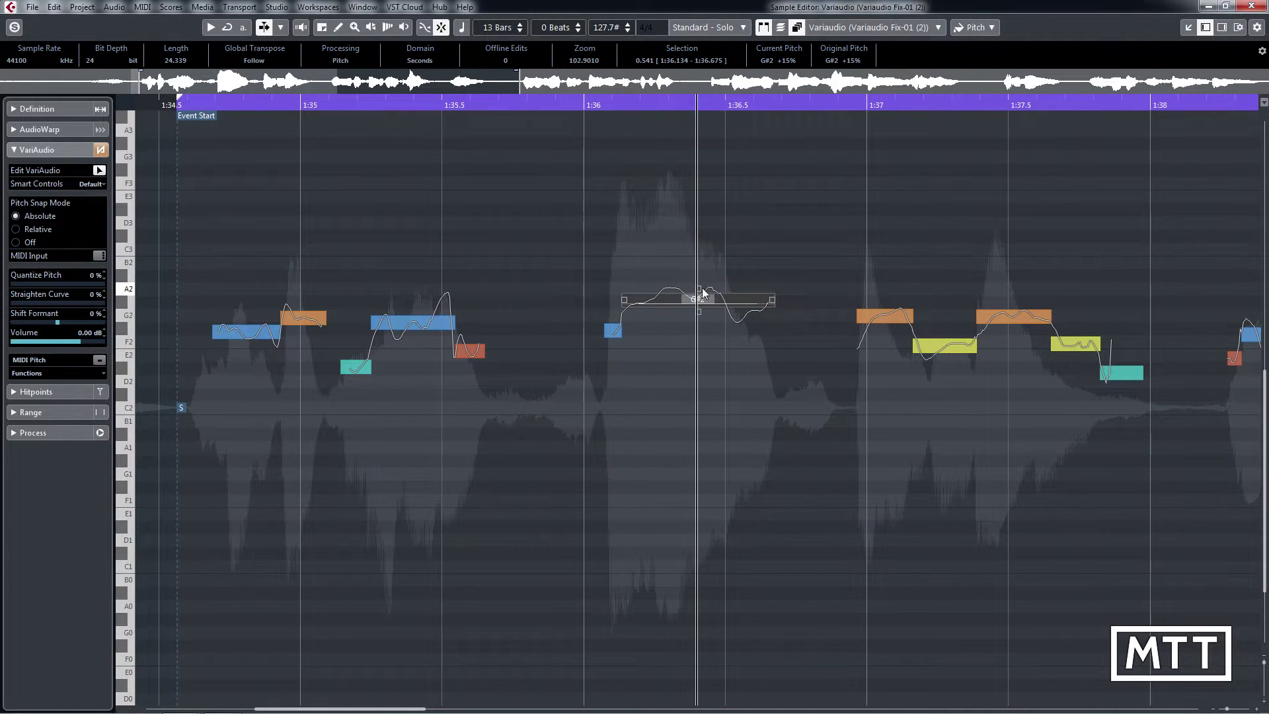
{"action": "left_click_drag", "start_coordinate": [697, 295], "coordinate": [709, 249]}
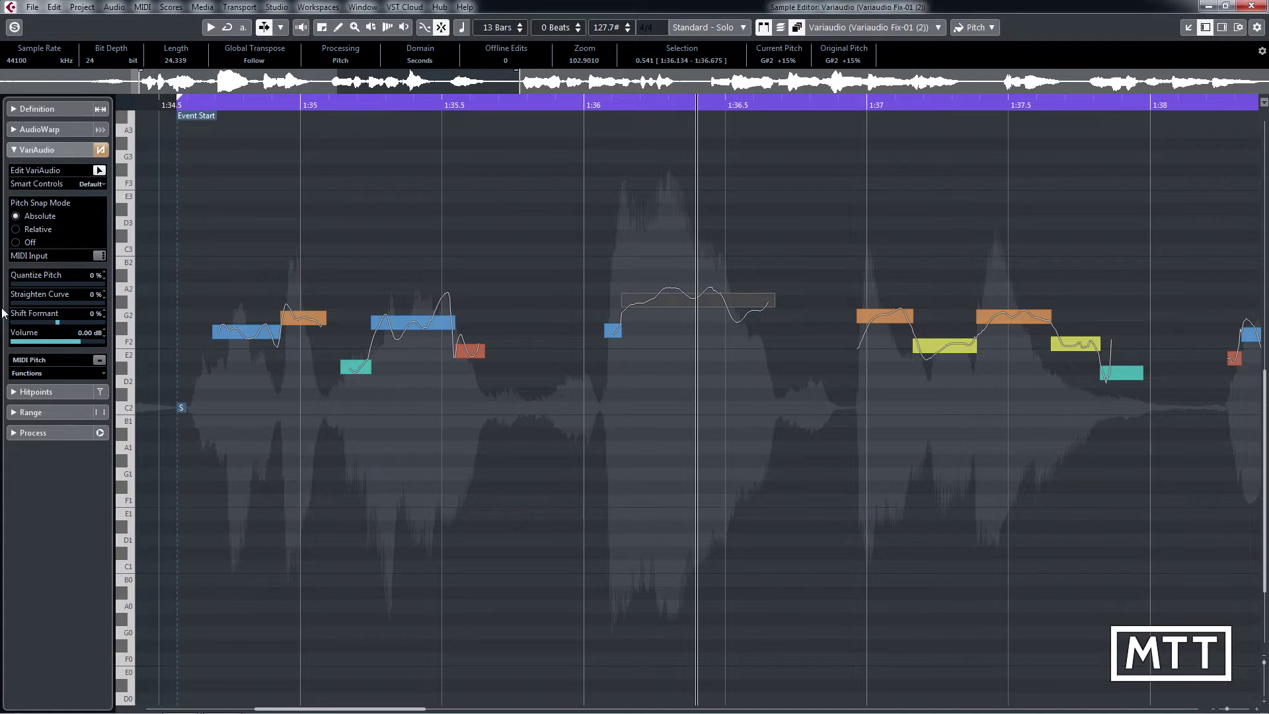
{"action": "key", "text": "g"}
{"action": "key", "text": "g"}
{"action": "key", "text": "g"}
{"action": "key", "text": "g"}
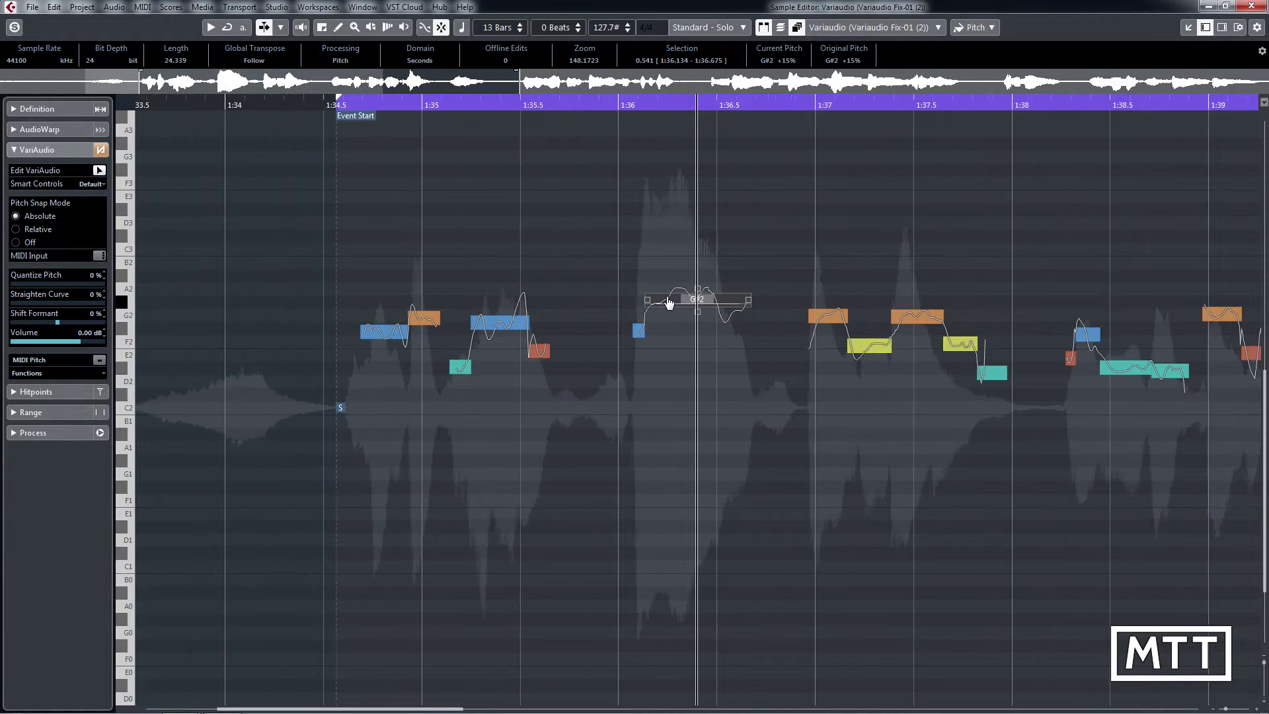
{"action": "mouse_move", "coordinate": [697, 297]}
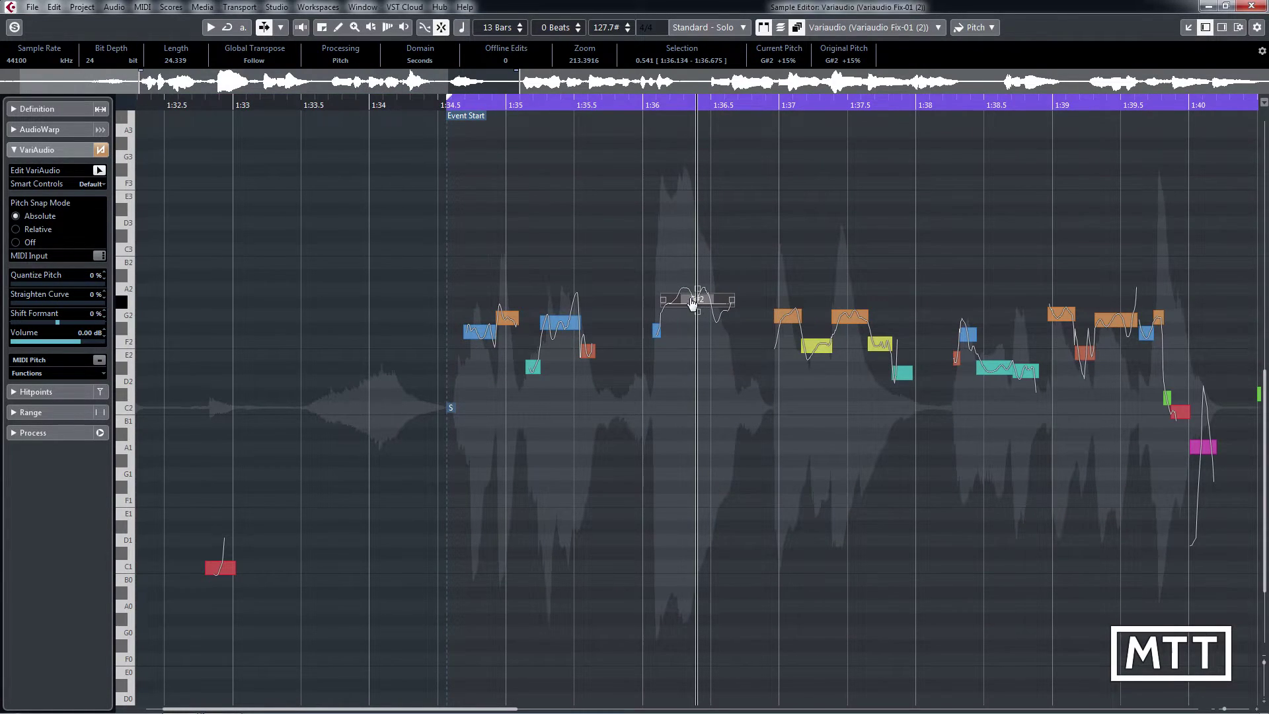
{"action": "left_click_drag", "start_coordinate": [699, 288], "coordinate": [685, 392]}
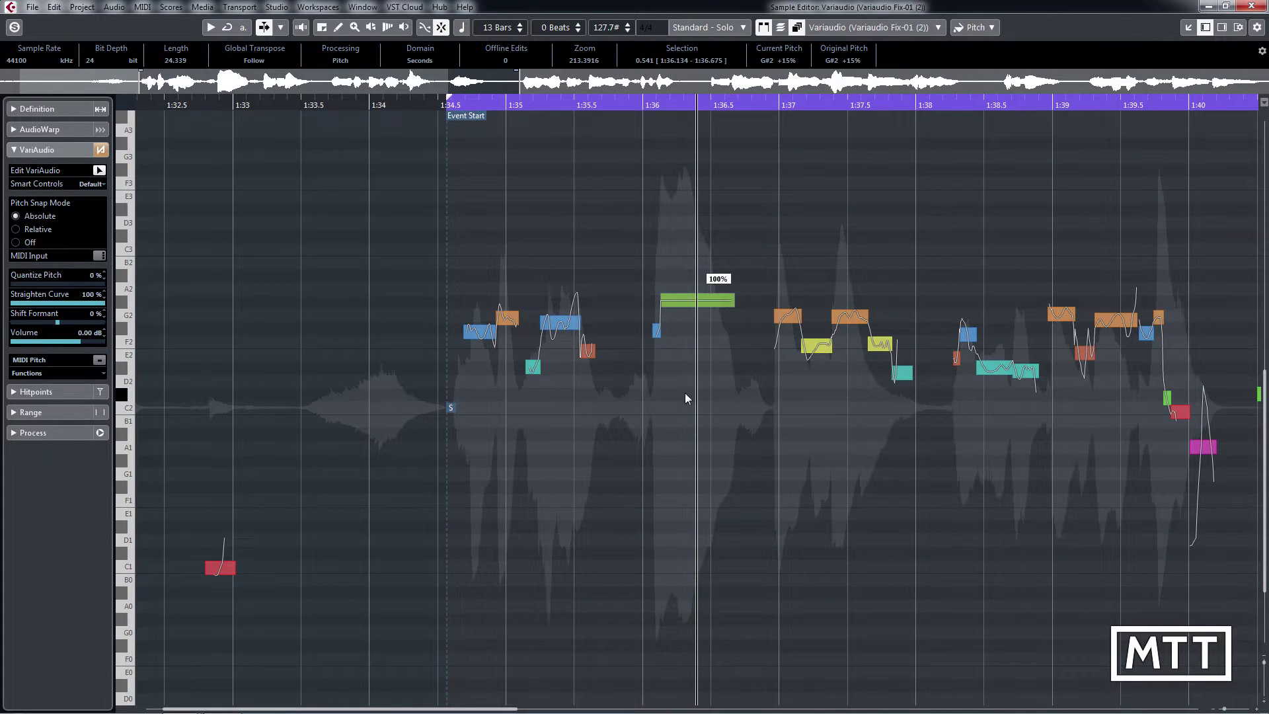
Play it back, return the G#2 note's Straighten Curve to 0%, and audition the note.
{"action": "key", "text": "space"}
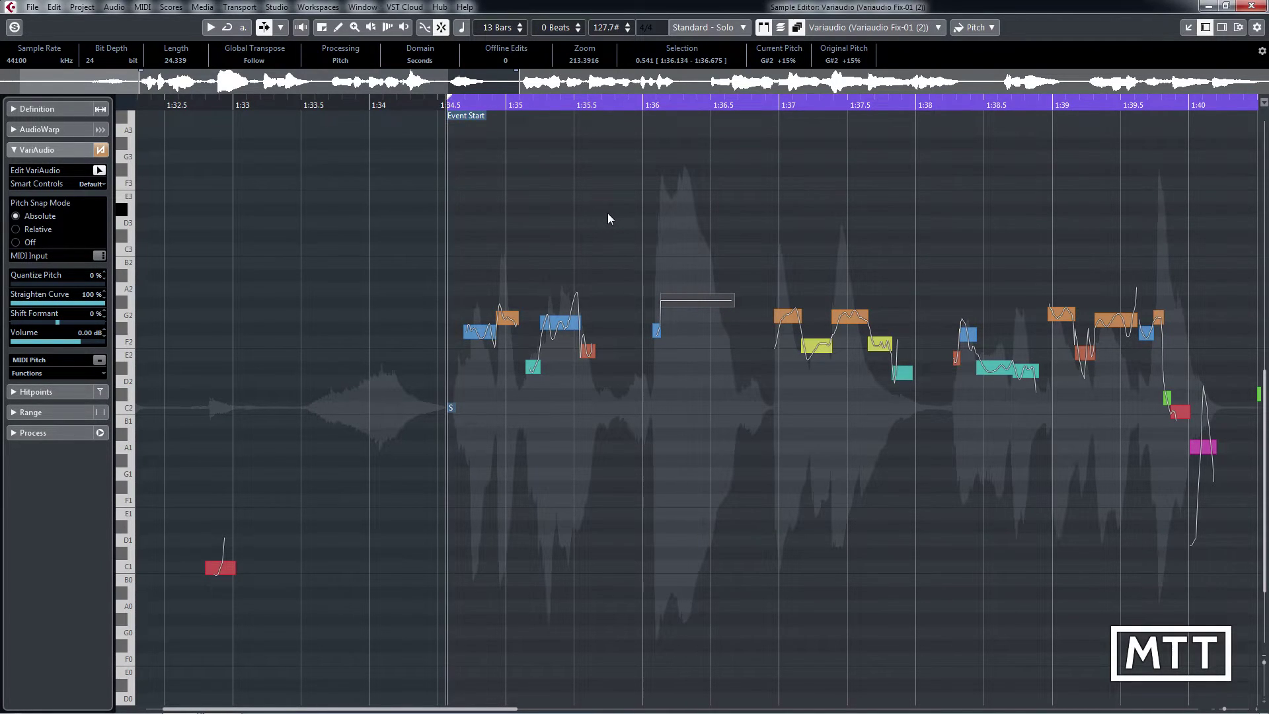
{"action": "mouse_move", "coordinate": [695, 300]}
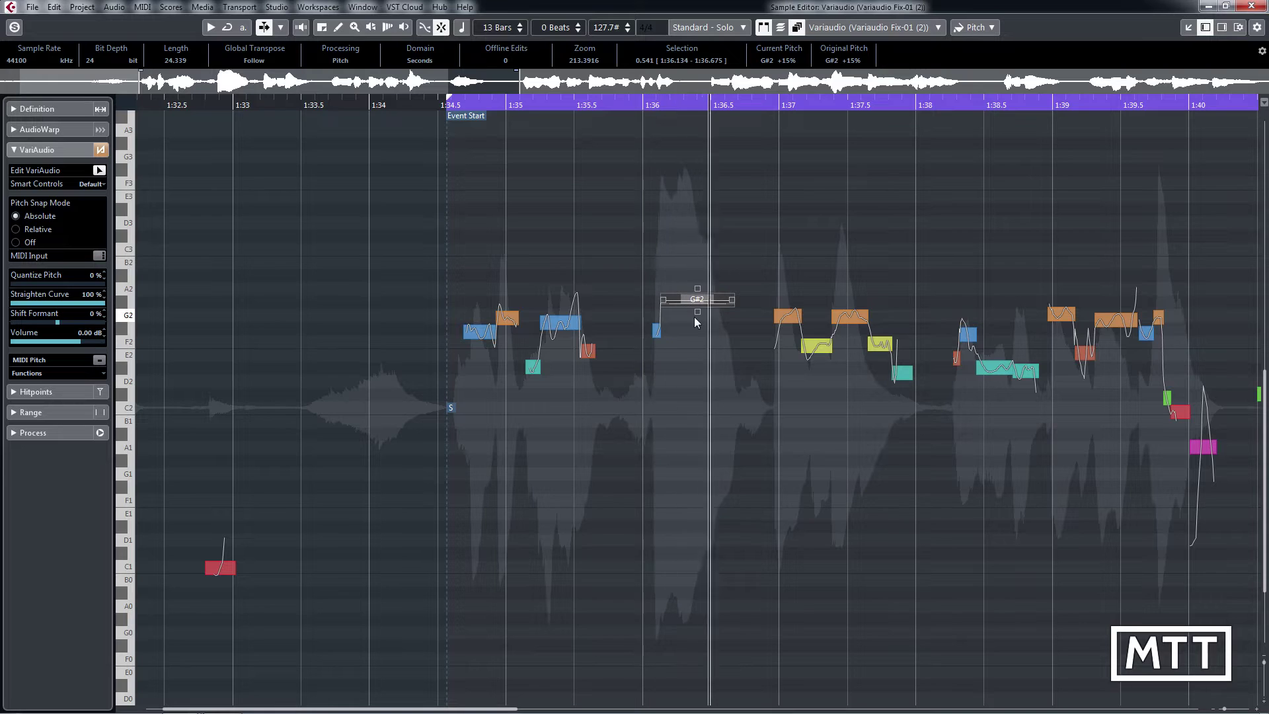
{"action": "left_click_drag", "start_coordinate": [697, 289], "coordinate": [706, 185]}
{"action": "mouse_move", "coordinate": [691, 297]}
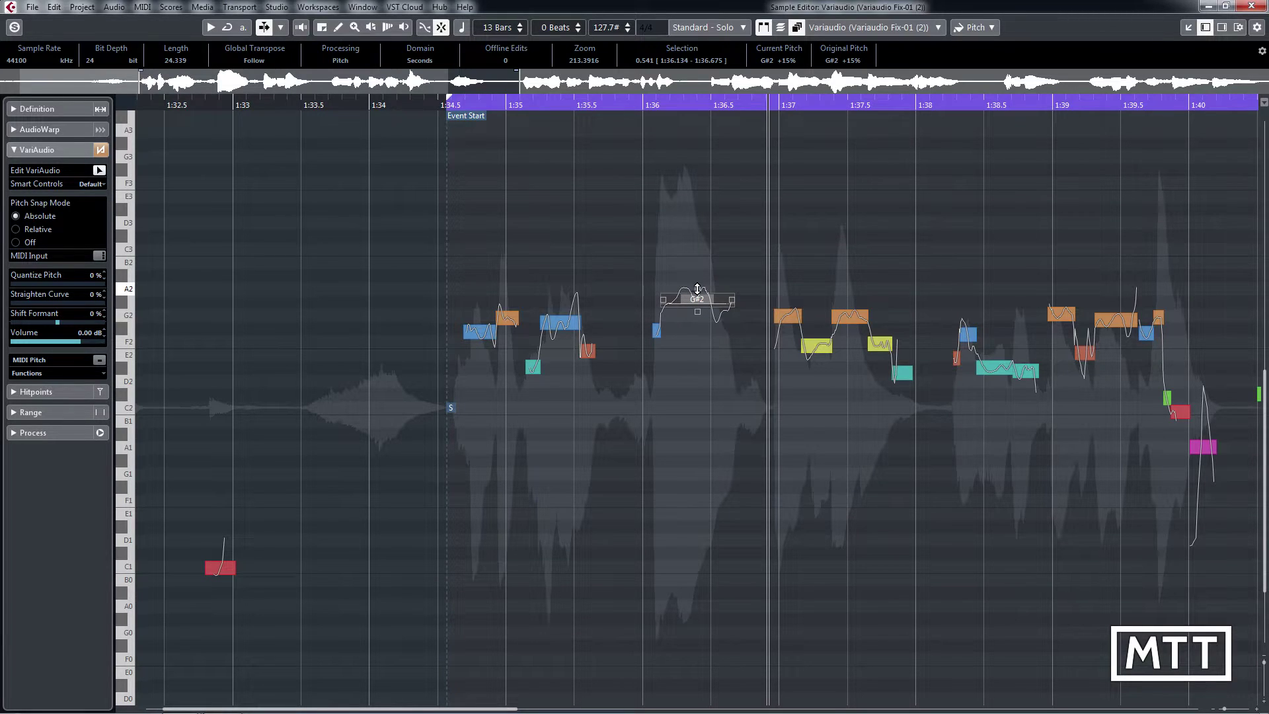
{"action": "left_click", "coordinate": [692, 298]}
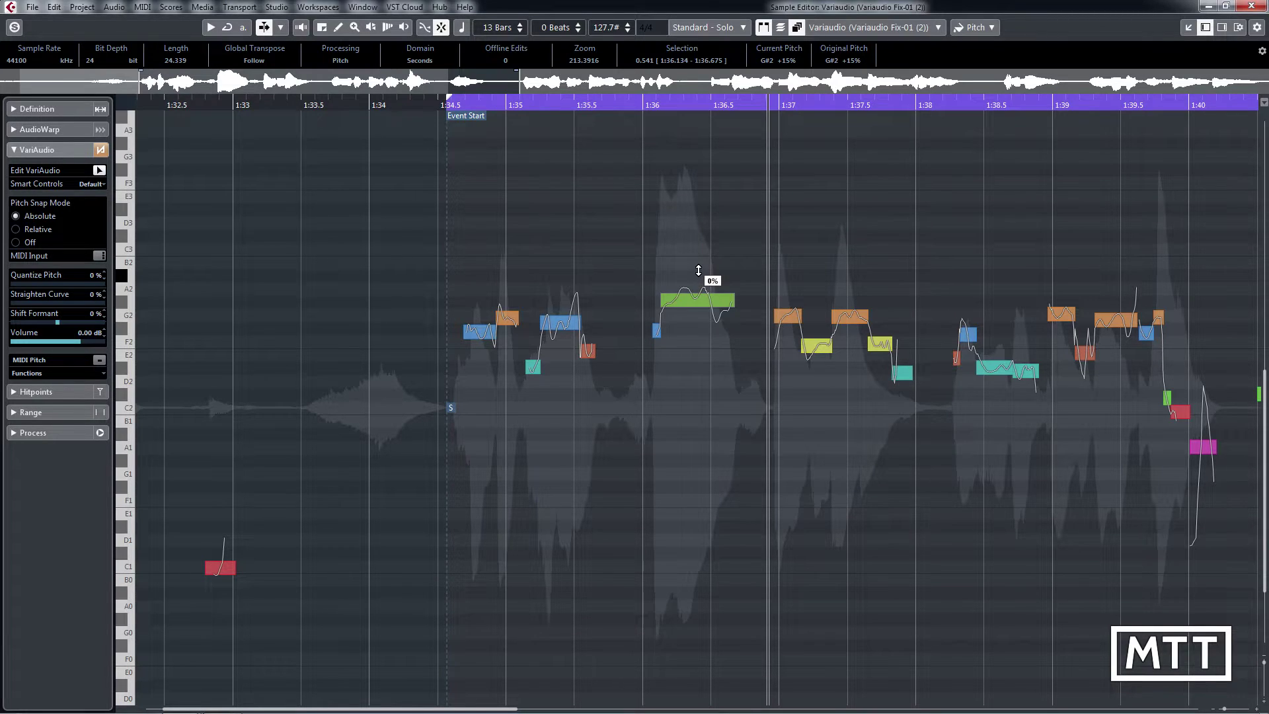
{"action": "left_click", "coordinate": [698, 312]}
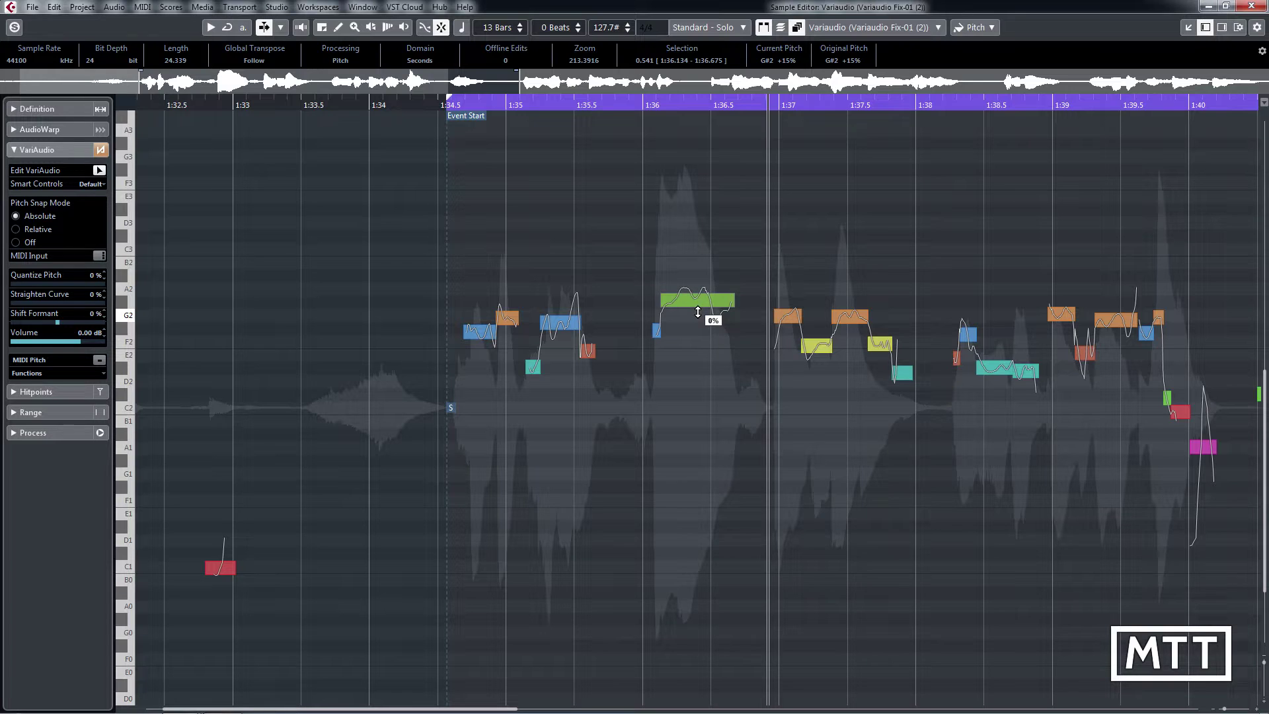
Zoom in on the G#2 note and trial Quantize Pitch at 100%, then reset it.
{"action": "left_click", "coordinate": [715, 207]}
{"action": "scroll", "coordinate": [715, 207], "scroll_direction": "down", "scroll_amount": 1}
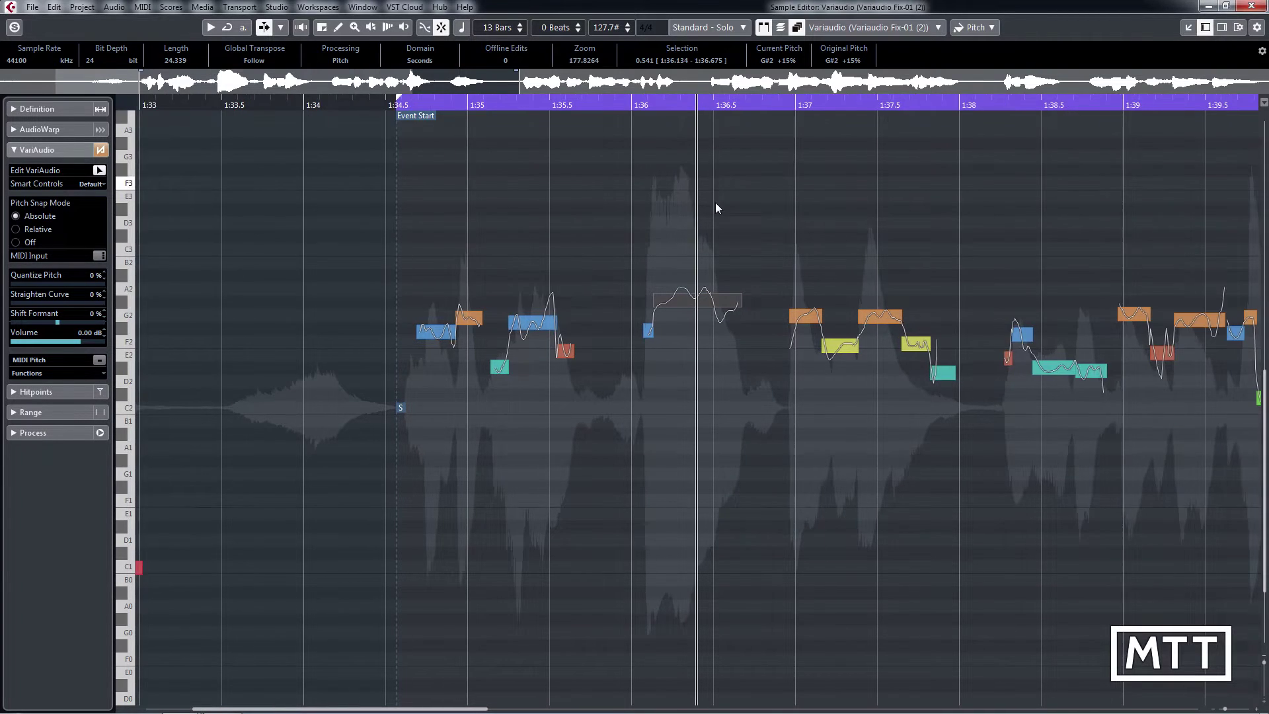
{"action": "key", "text": "g"}
{"action": "key", "text": "h"}
{"action": "key", "text": "h"}
{"action": "key", "text": "h"}
{"action": "key", "text": "h"}
{"action": "left_click", "coordinate": [700, 327]}
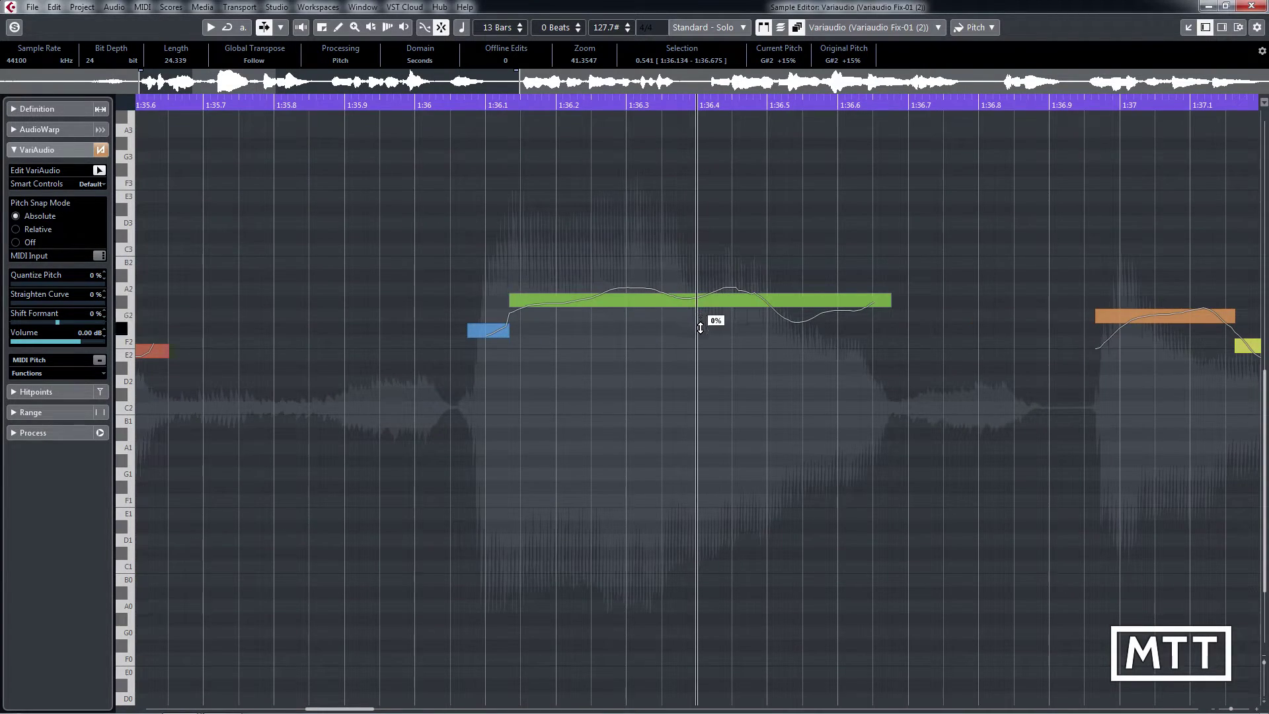
{"action": "left_click_drag", "start_coordinate": [699, 327], "coordinate": [714, 394]}
{"action": "left_click", "coordinate": [714, 395]}
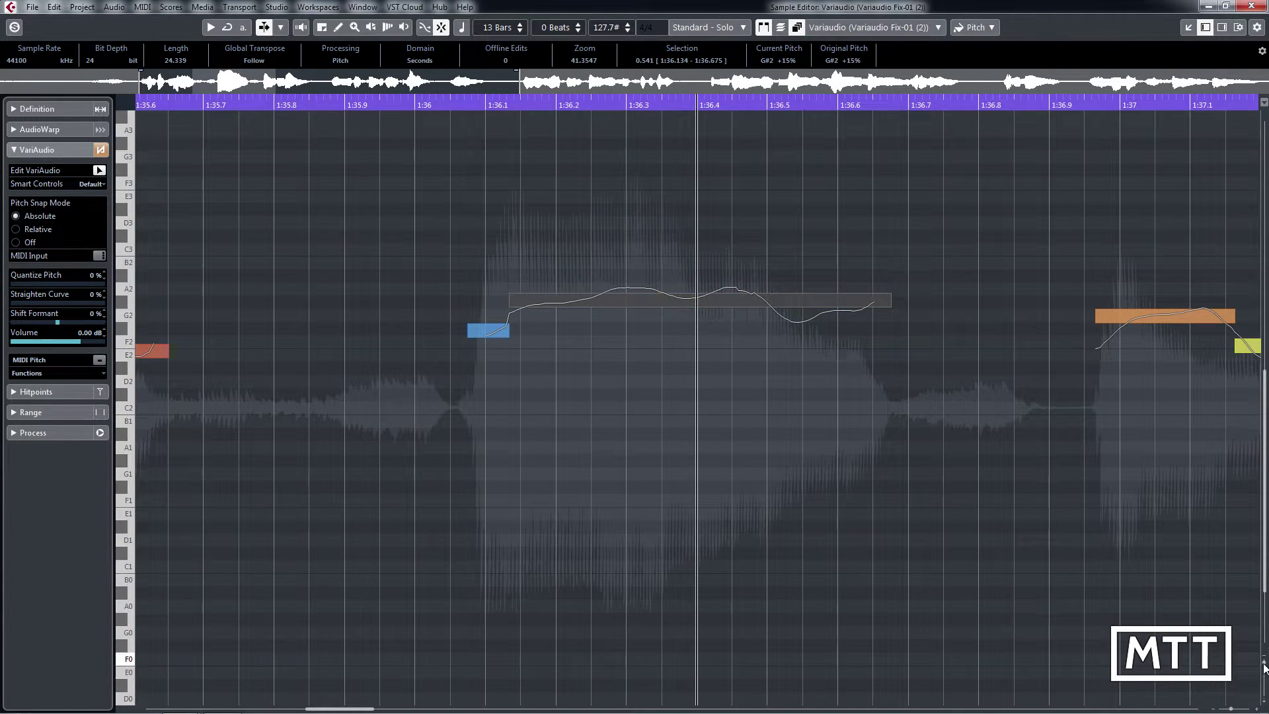
Zoom in vertically, quantize the G#2 note fully again, then drop Quantize Pitch to 0%.
{"action": "left_click_drag", "start_coordinate": [1263, 668], "coordinate": [1264, 499]}
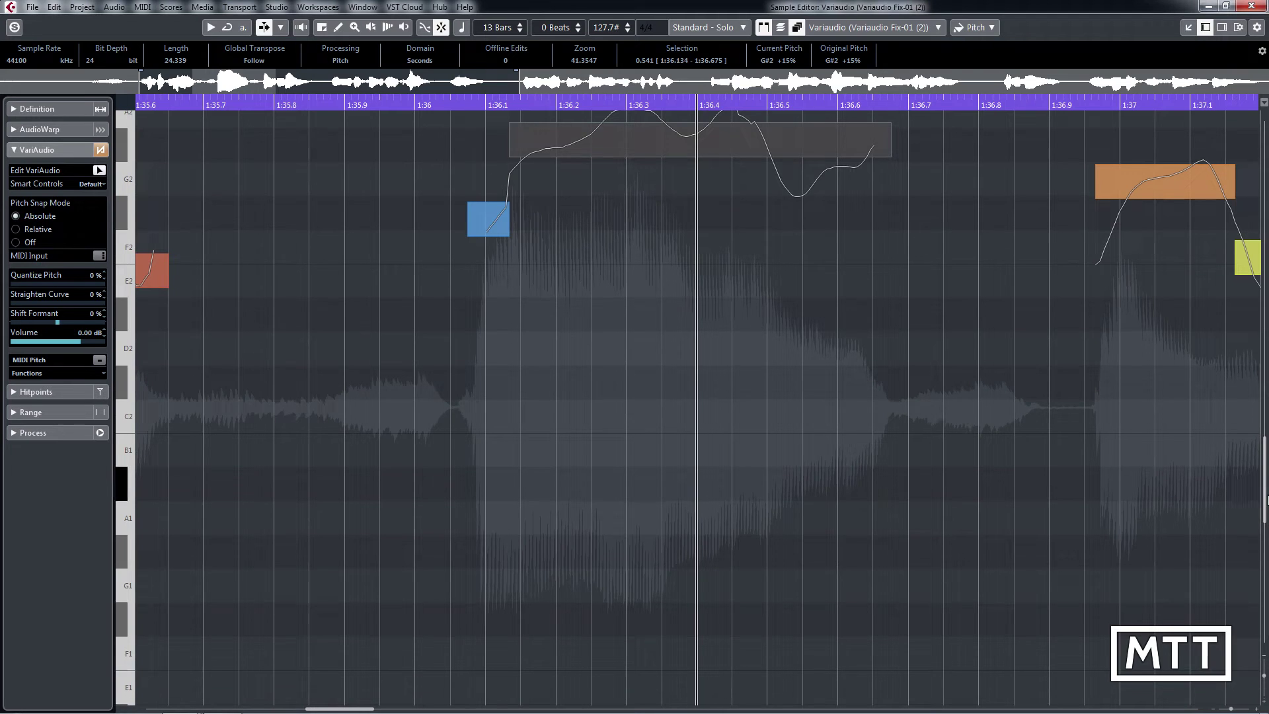
{"action": "scroll", "coordinate": [679, 366], "scroll_direction": "up", "scroll_amount": 5}
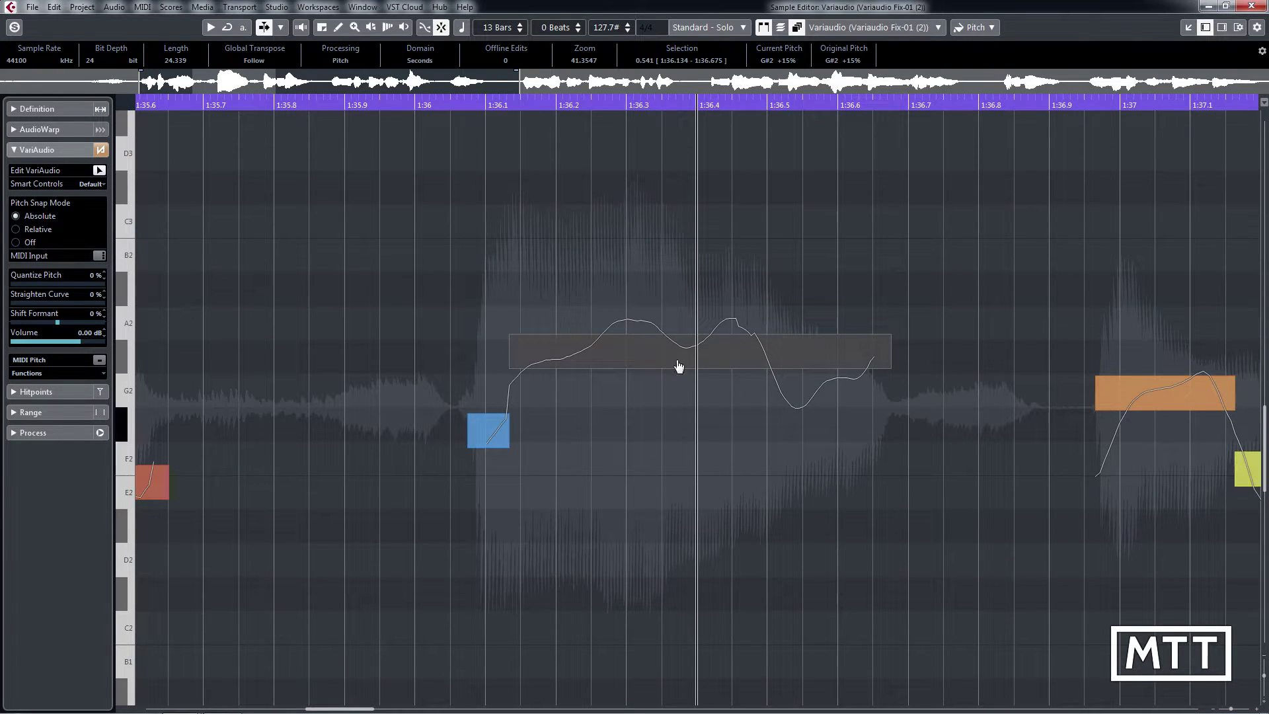
{"action": "left_click", "coordinate": [699, 369]}
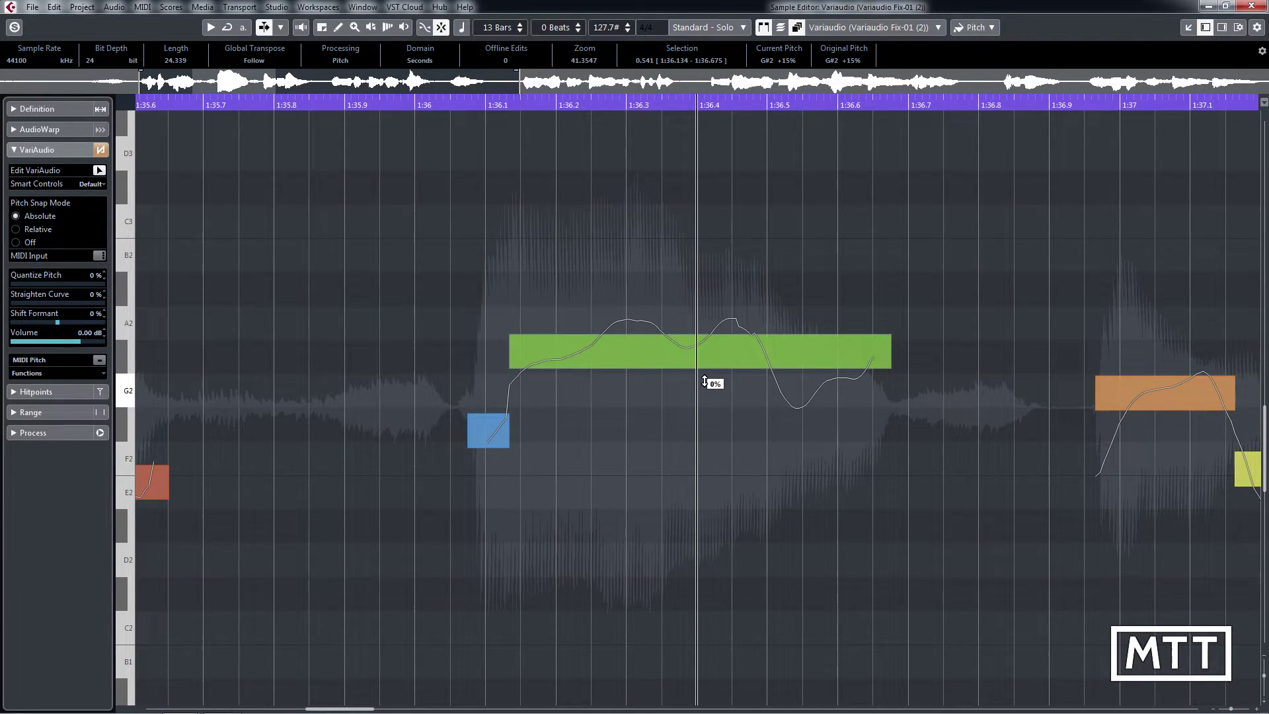
{"action": "left_click_drag", "start_coordinate": [705, 382], "coordinate": [705, 255]}
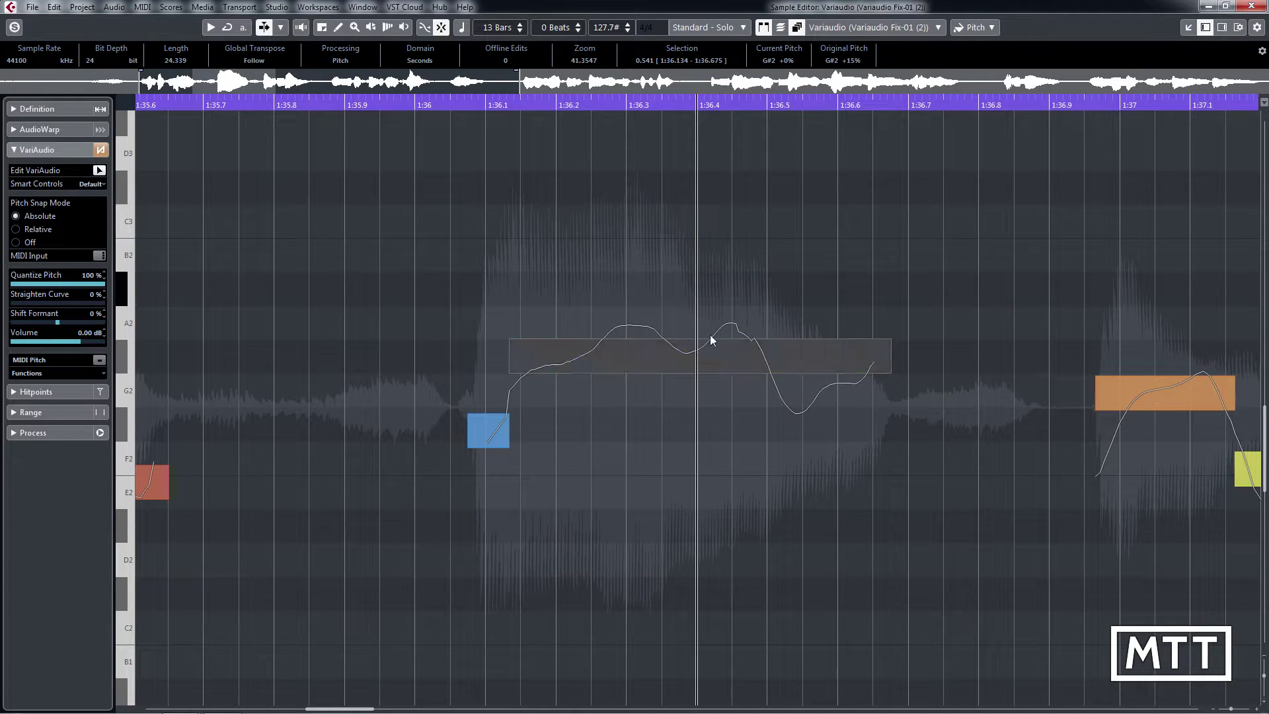
{"action": "mouse_move", "coordinate": [722, 366]}
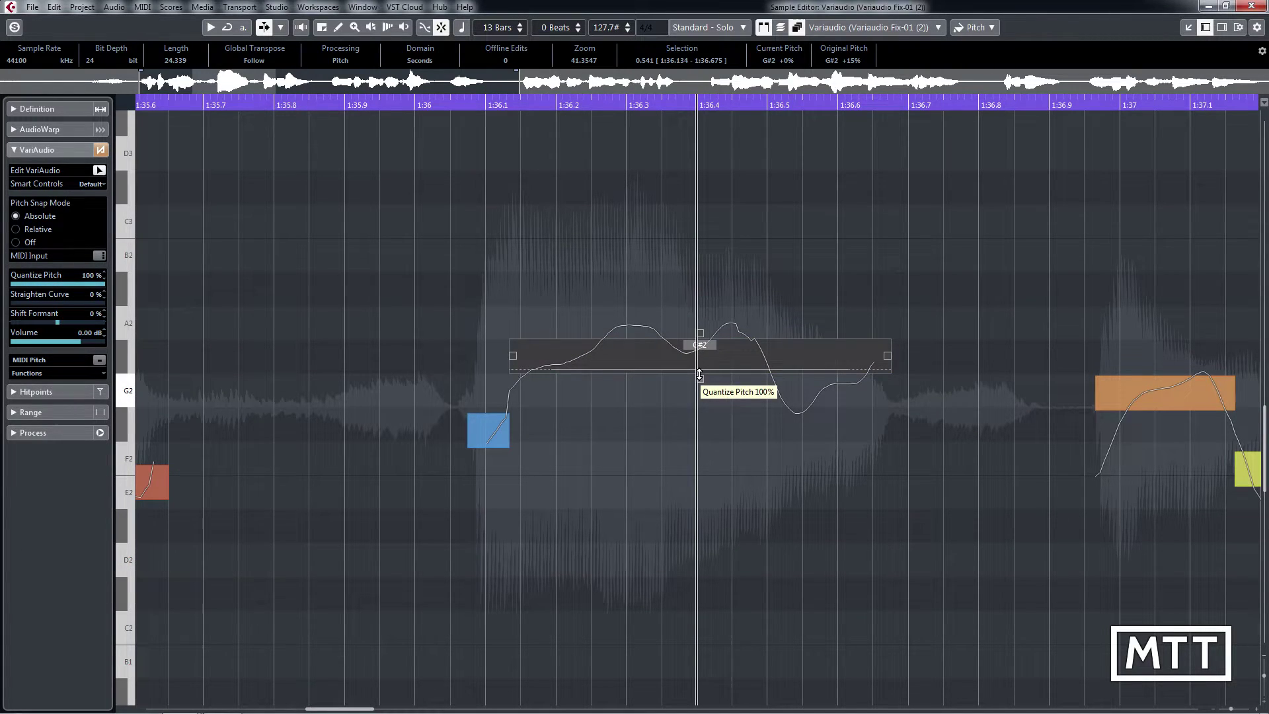
{"action": "key", "text": "g"}
{"action": "key", "text": "g"}
{"action": "key", "text": "g"}
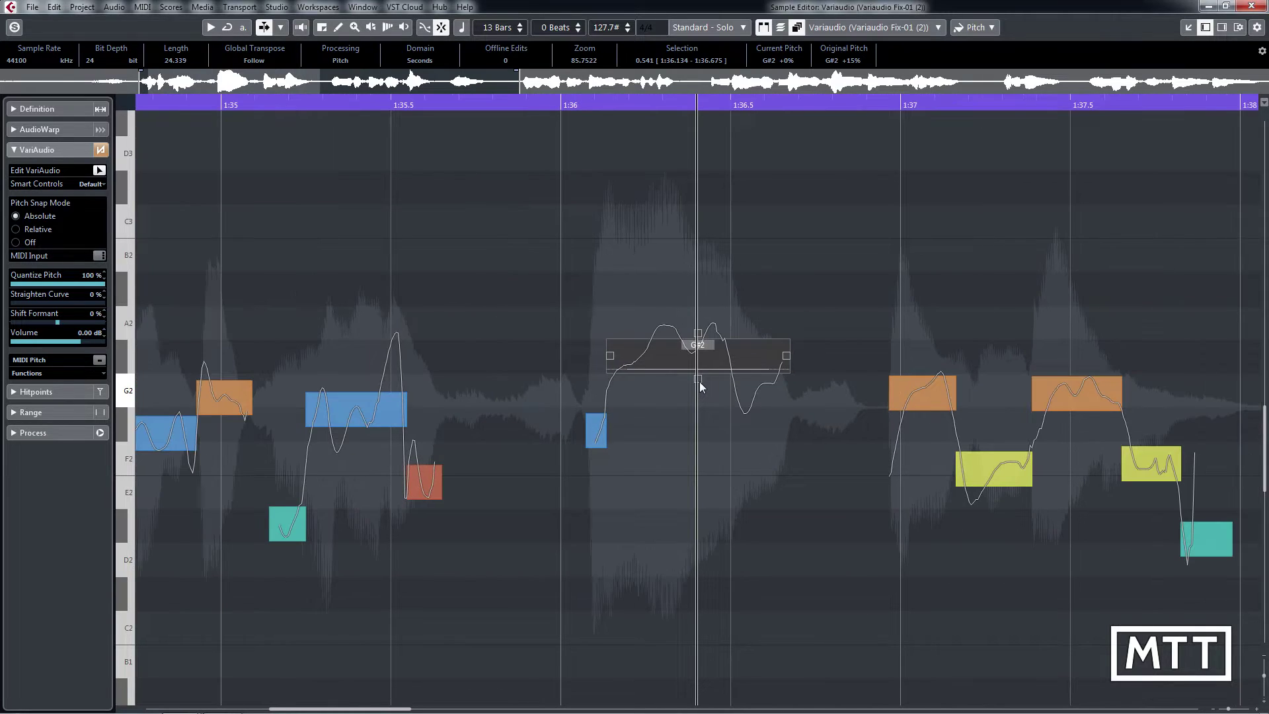
{"action": "left_click", "coordinate": [698, 378]}
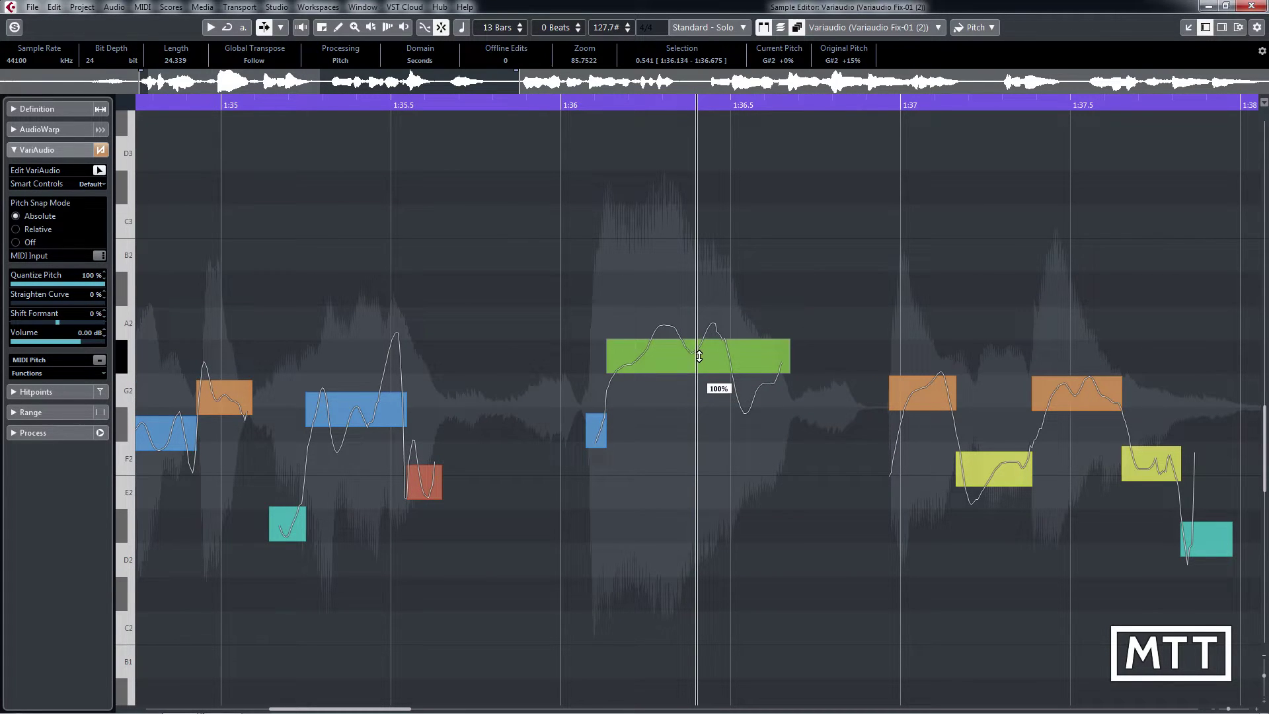
{"action": "left_click_drag", "start_coordinate": [699, 356], "coordinate": [695, 583]}
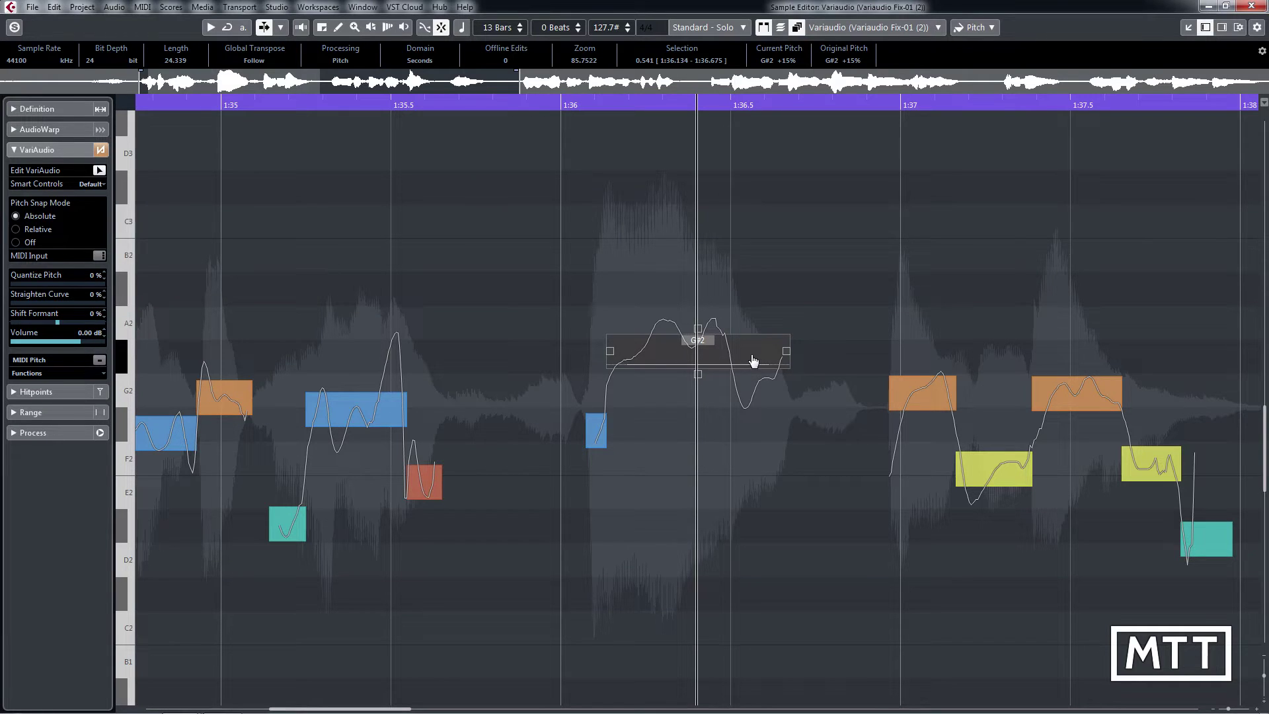
Retune the G#2 note up to A2, 45% flat, with its curve straightened 33%.
{"action": "left_click_drag", "start_coordinate": [753, 361], "coordinate": [693, 348]}
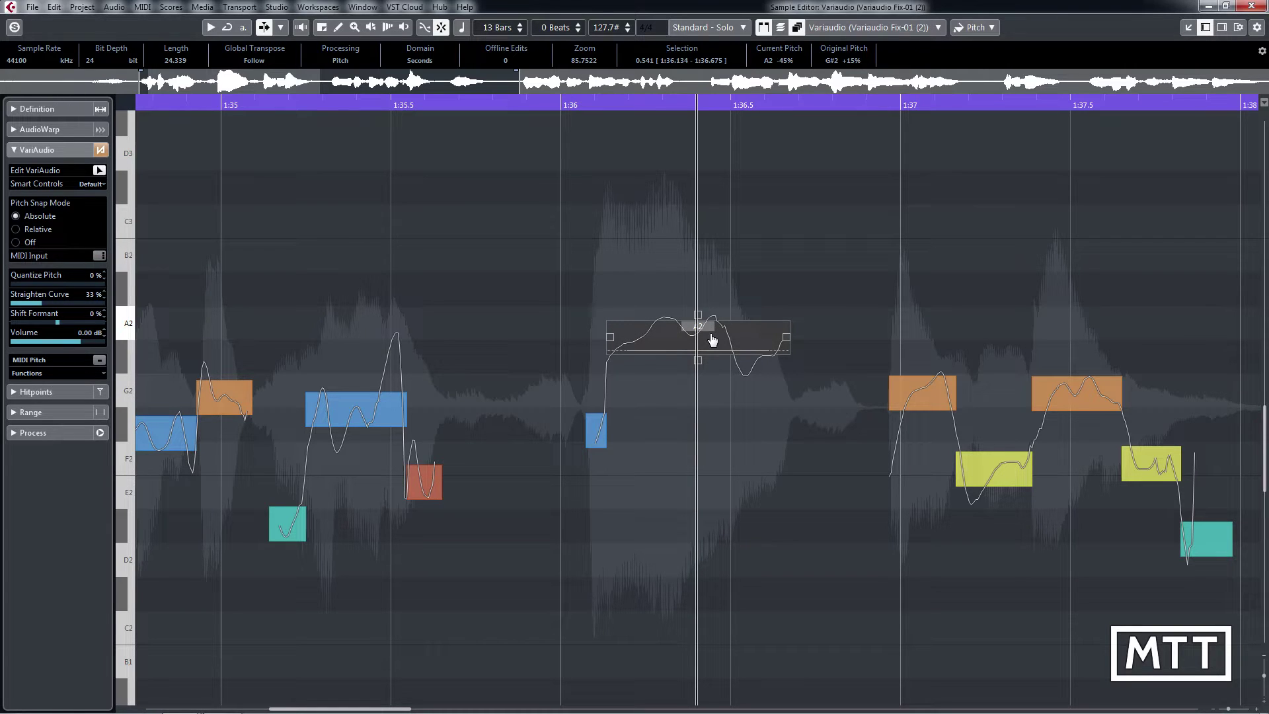
Play back the retuned A2 phrase, then zoom in on 1:35–1:37 around the A2 note.
{"action": "key", "text": "g"}
{"action": "key", "text": "g"}
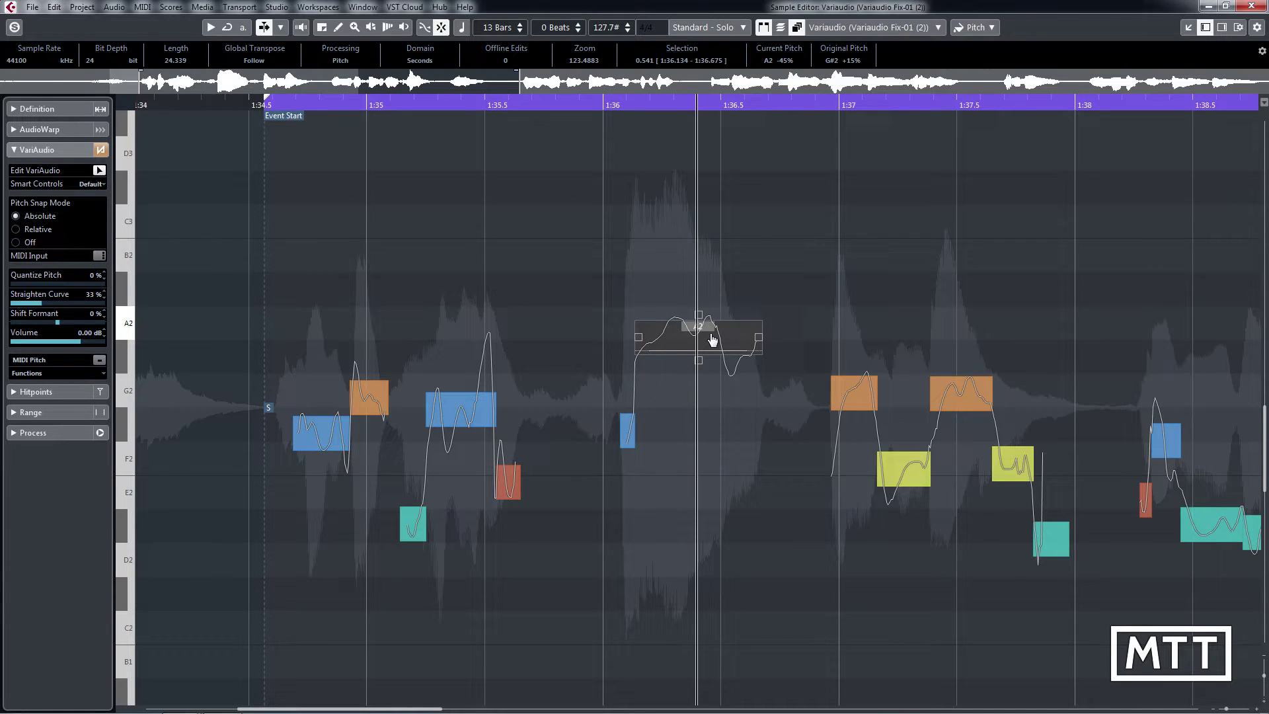
{"action": "key", "text": "space"}
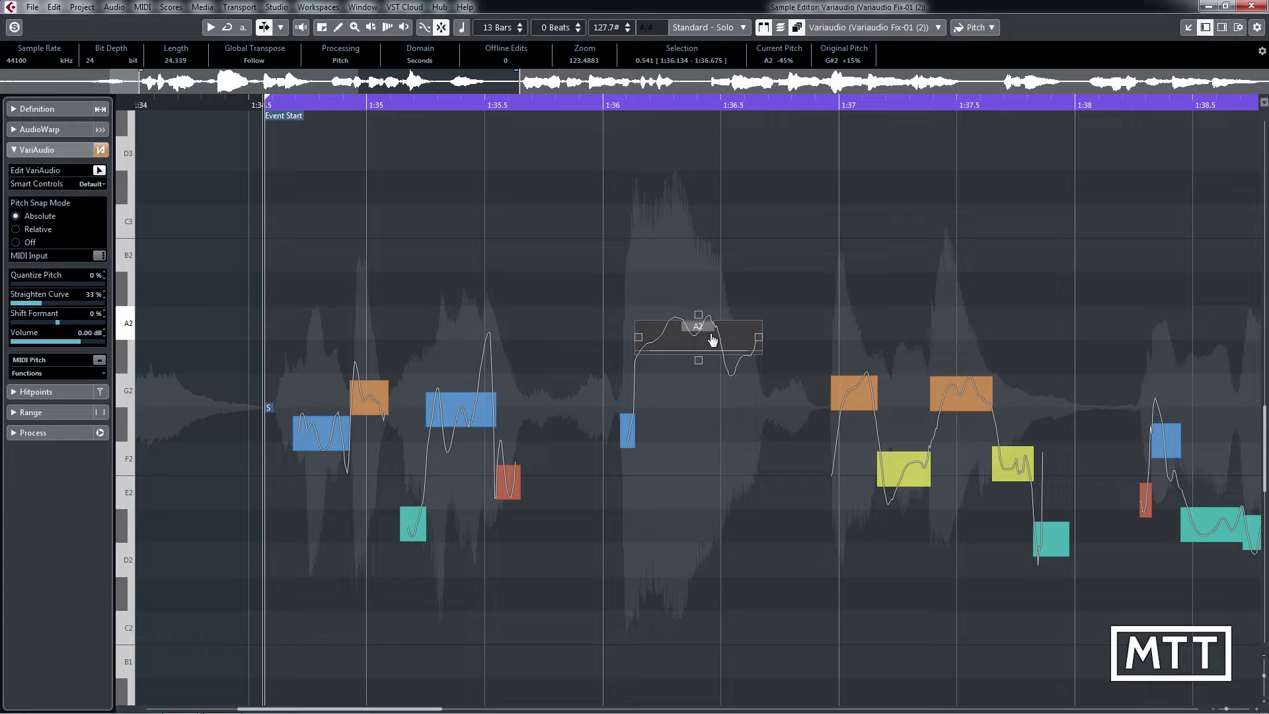
{"action": "key", "text": "space"}
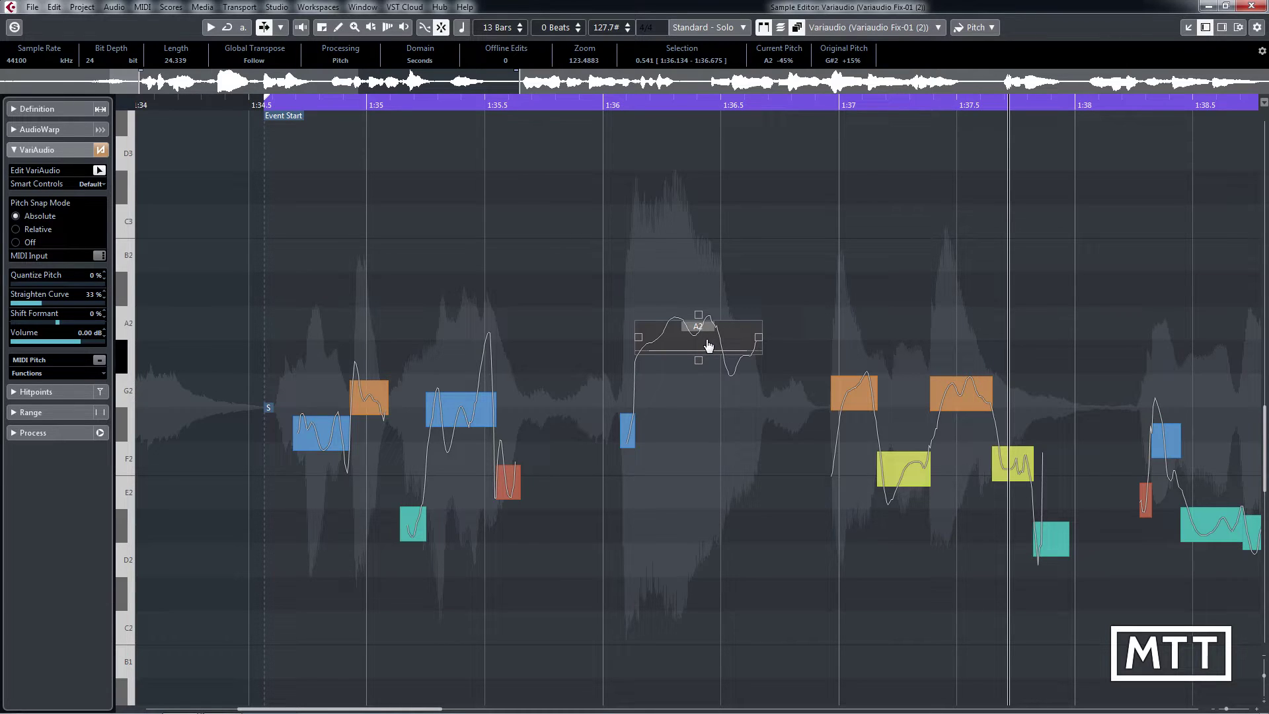
{"action": "left_click", "coordinate": [707, 344]}
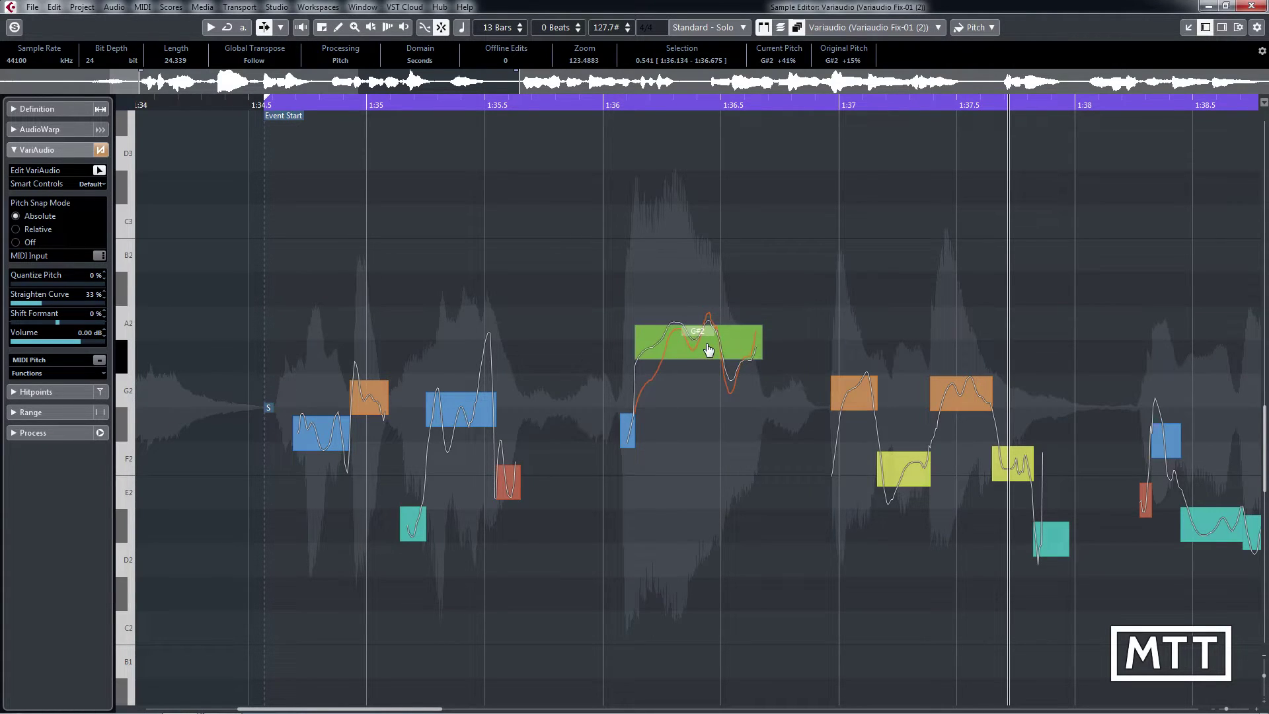
{"action": "left_click", "coordinate": [709, 343]}
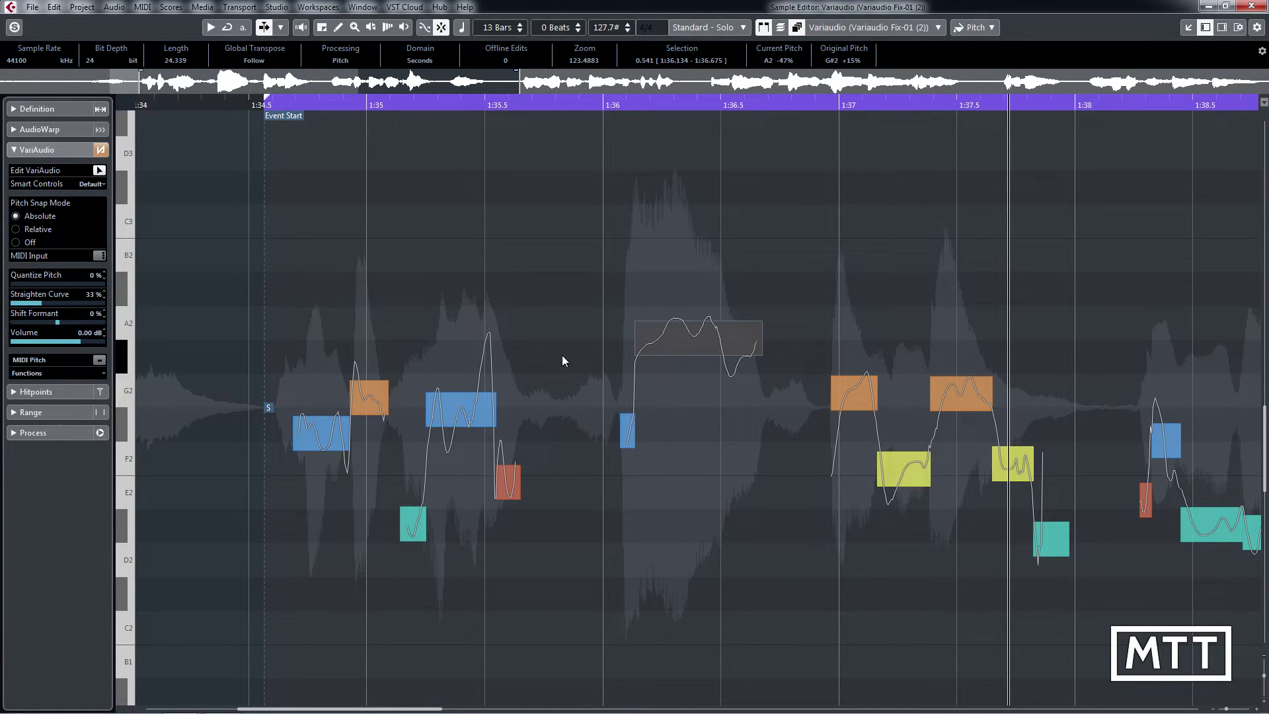
{"action": "left_click", "coordinate": [627, 104]}
{"action": "key", "text": "h"}
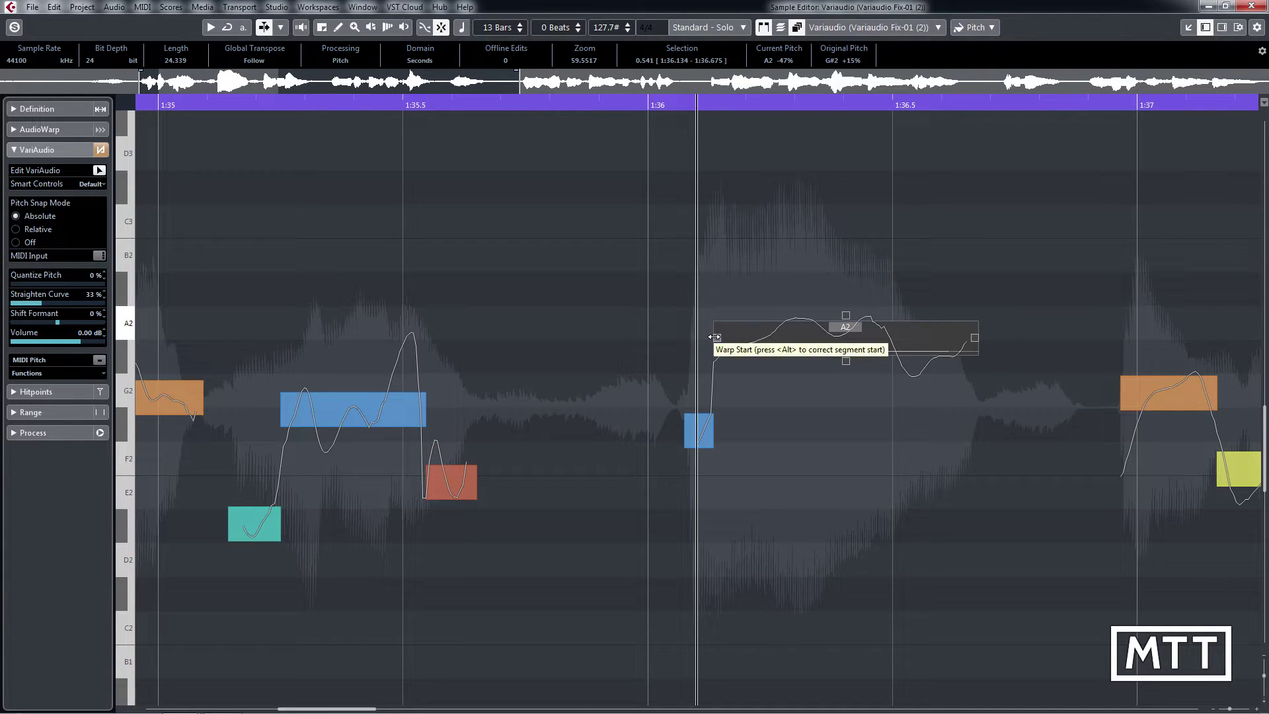
{"action": "mouse_move", "coordinate": [713, 337]}
{"action": "left_mouse_down"}
{"action": "mouse_move", "coordinate": [759, 334]}
{"action": "mouse_move", "coordinate": [748, 336]}
{"action": "left_mouse_up"}
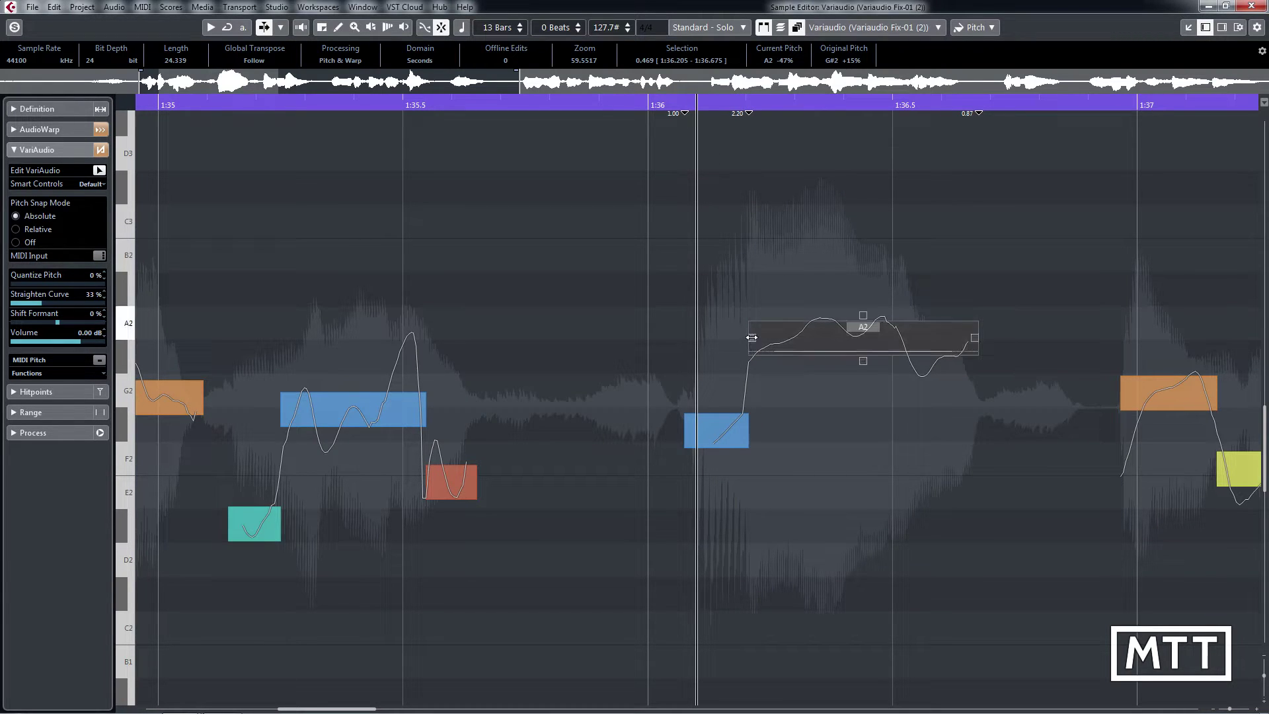
{"action": "left_click_drag", "start_coordinate": [751, 338], "coordinate": [725, 338]}
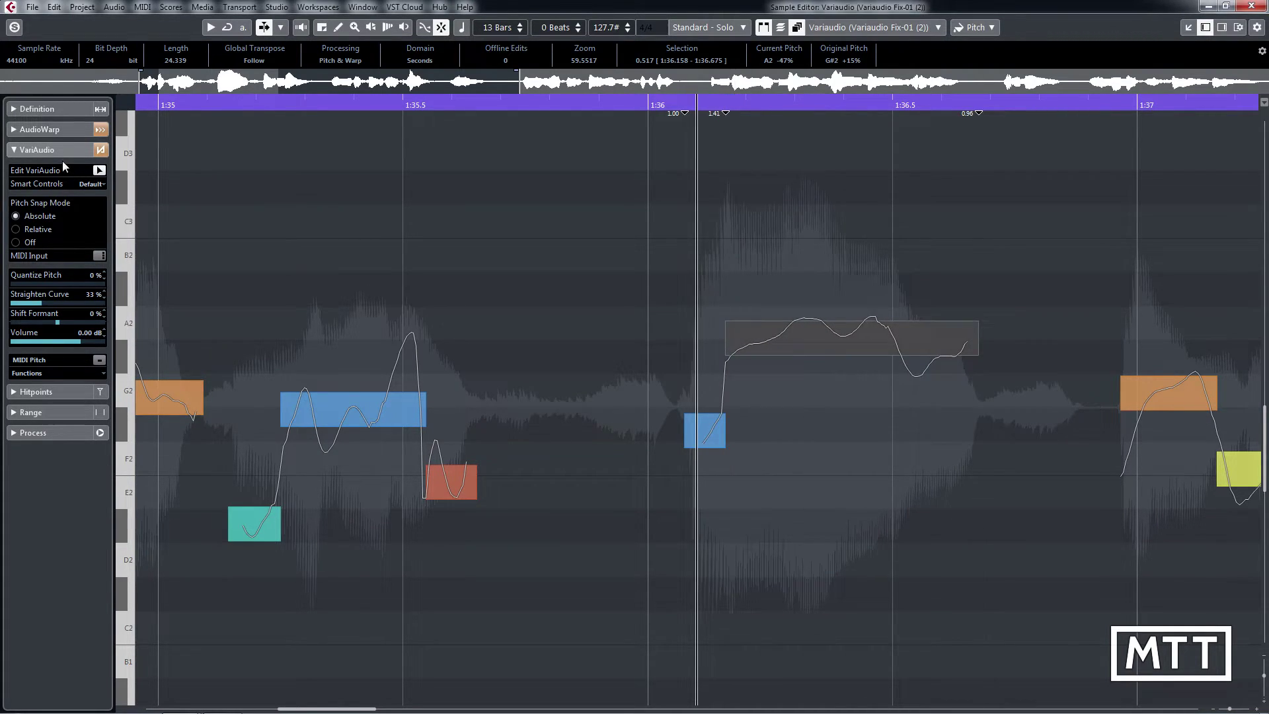
{"action": "left_click", "coordinate": [63, 134]}
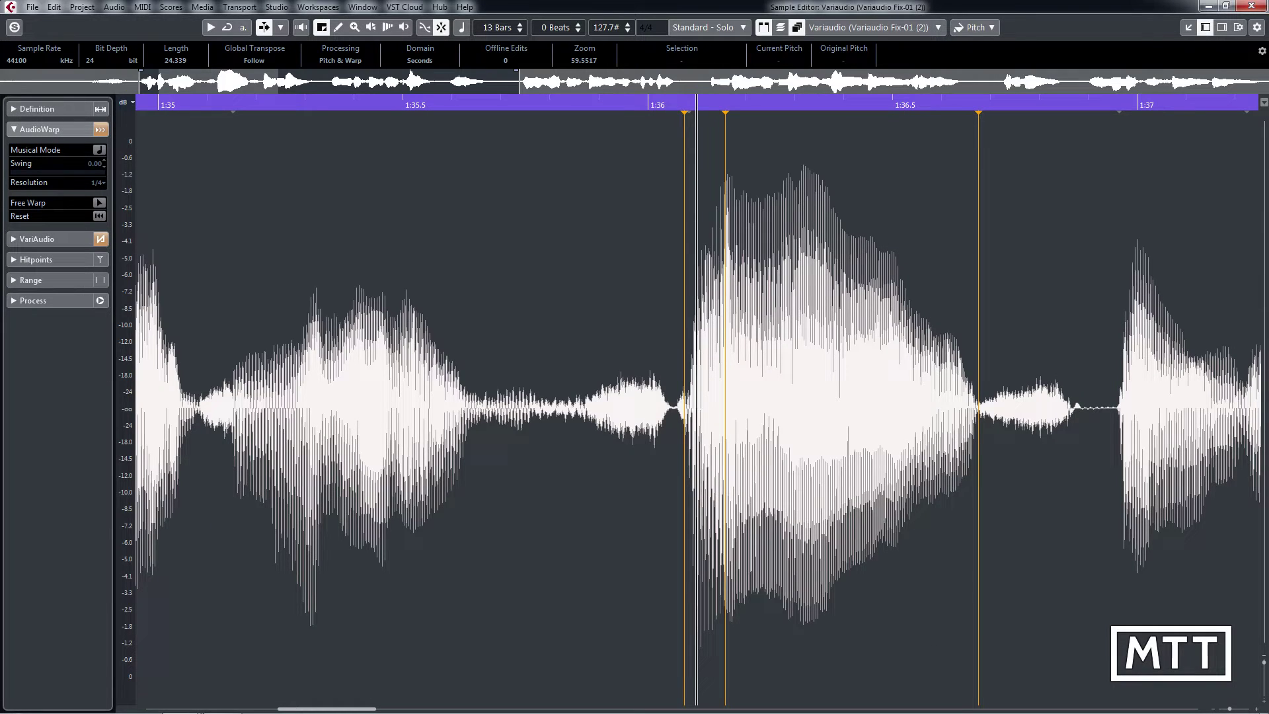
{"action": "left_click", "coordinate": [58, 236]}
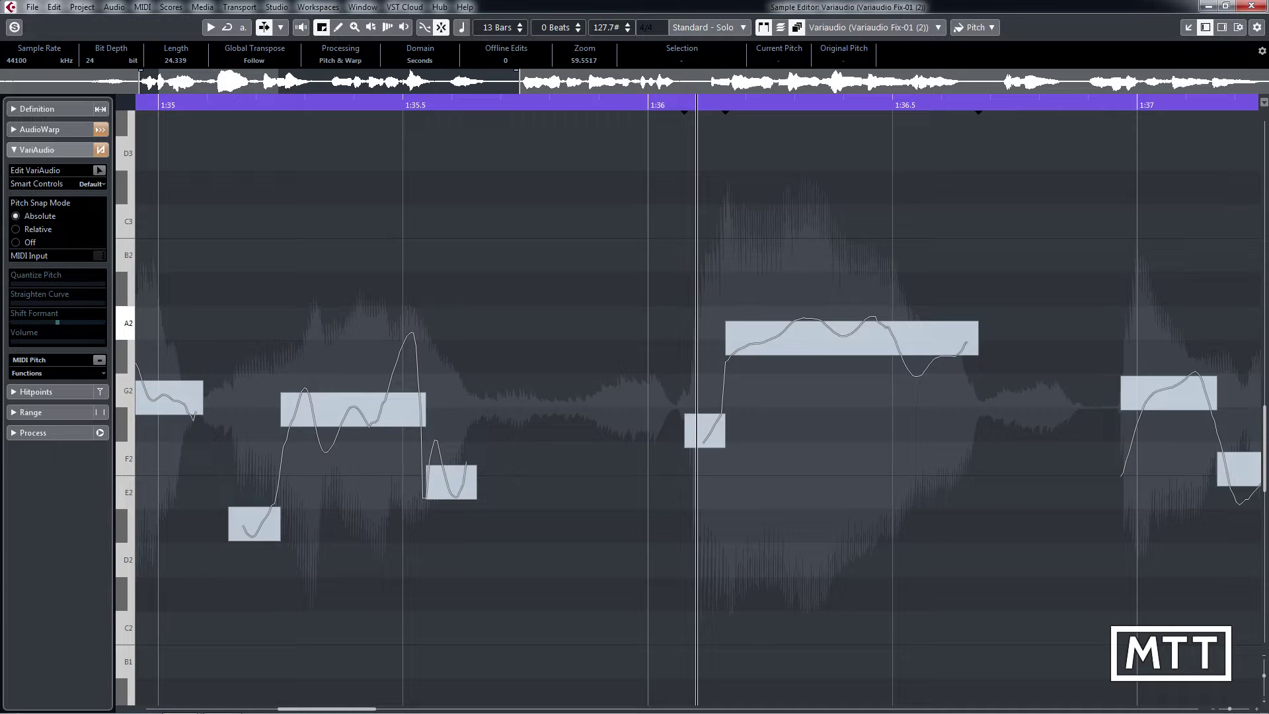
{"action": "left_click", "coordinate": [99, 169]}
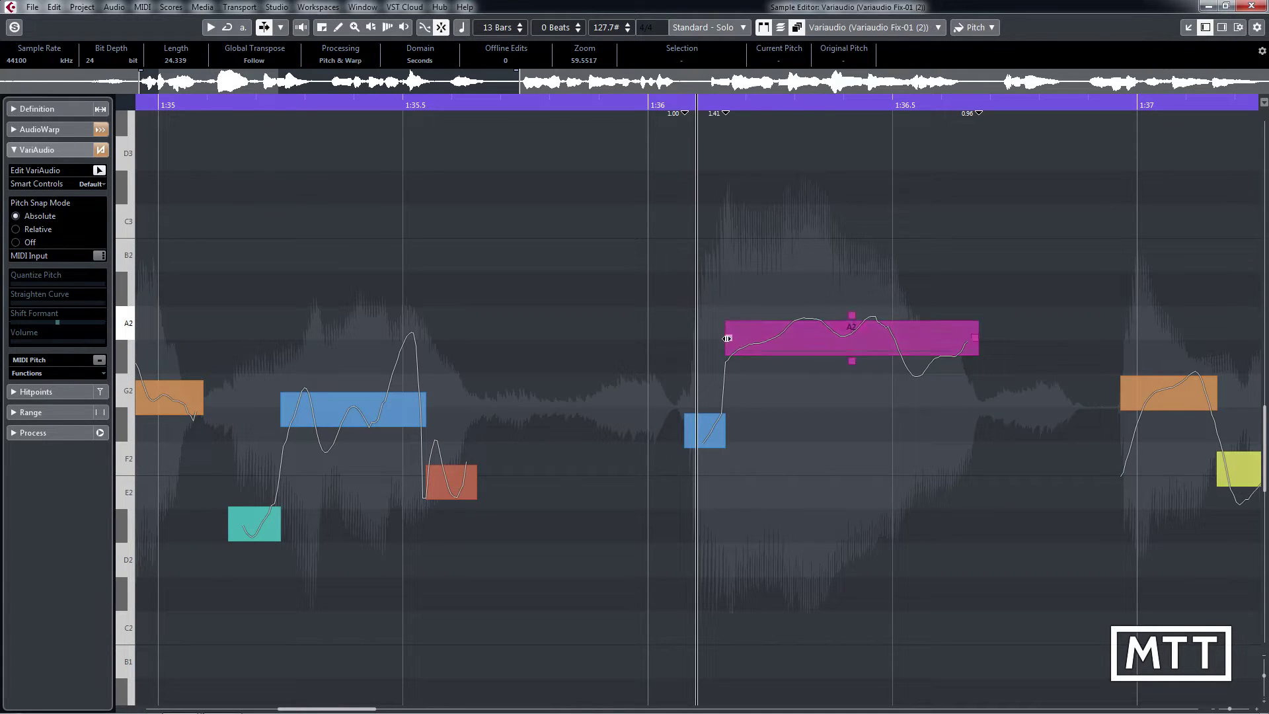
{"action": "left_click_drag", "start_coordinate": [725, 338], "coordinate": [748, 353]}
{"action": "key", "text": "ctrl+z"}
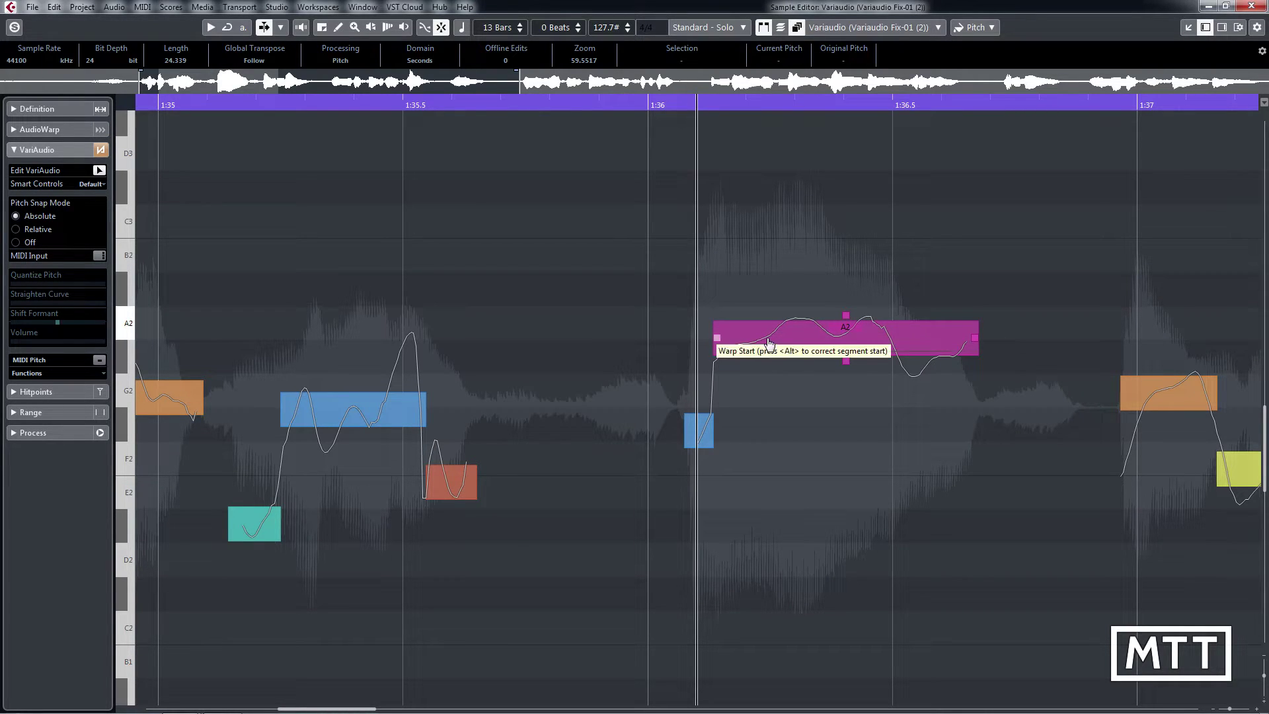
{"action": "left_click", "coordinate": [715, 338]}
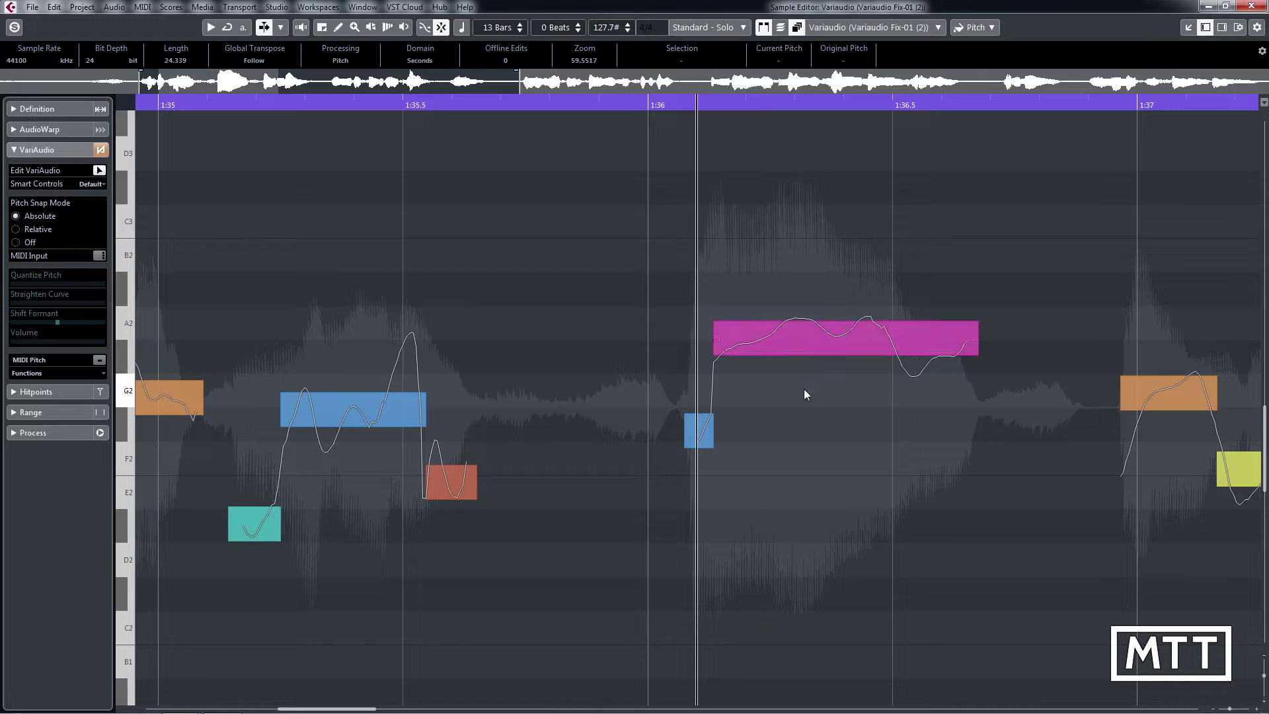
{"action": "right_click", "coordinate": [786, 300]}
{"action": "left_click", "coordinate": [787, 300]}
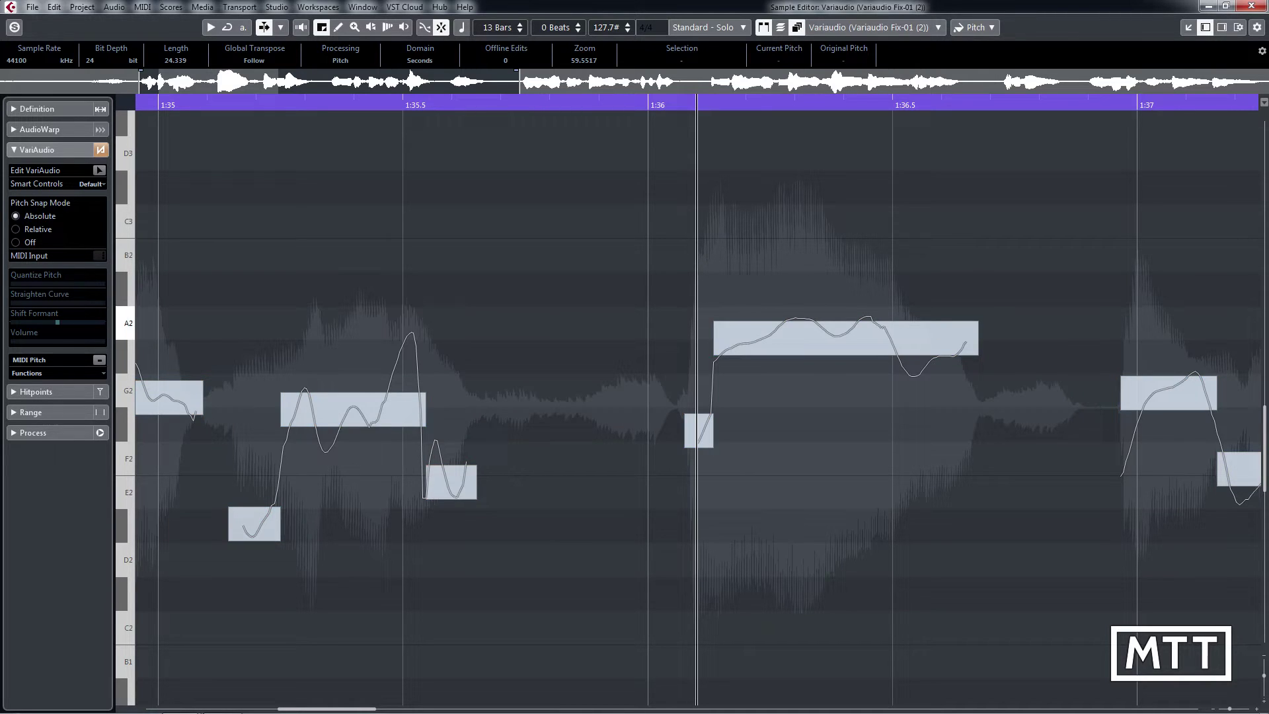
{"action": "left_click", "coordinate": [96, 171]}
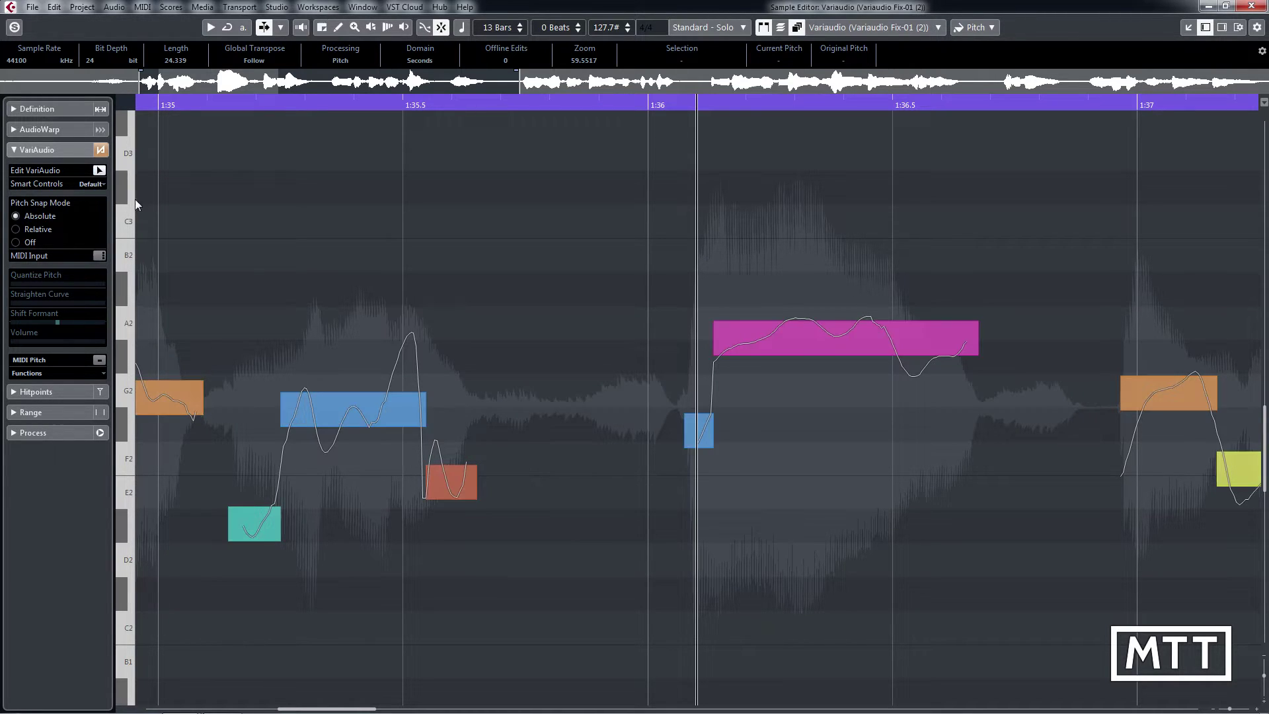
{"action": "left_click", "coordinate": [881, 337]}
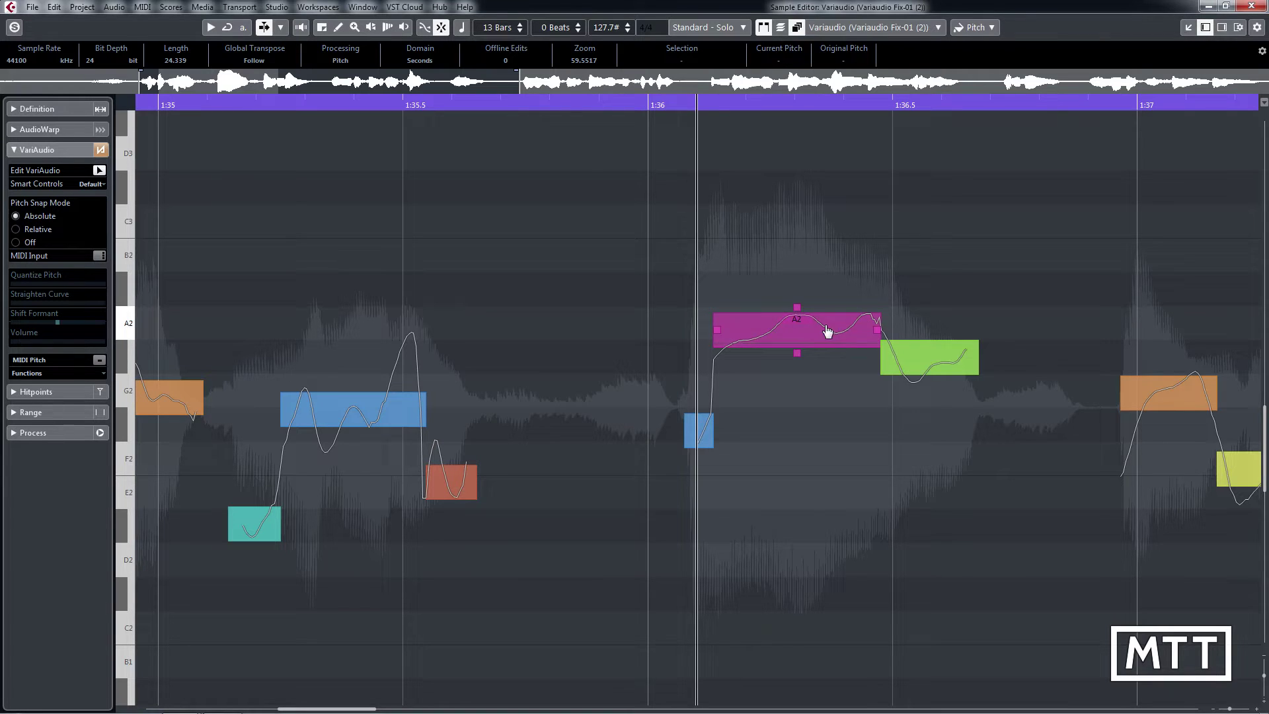
{"action": "left_click", "coordinate": [886, 358]}
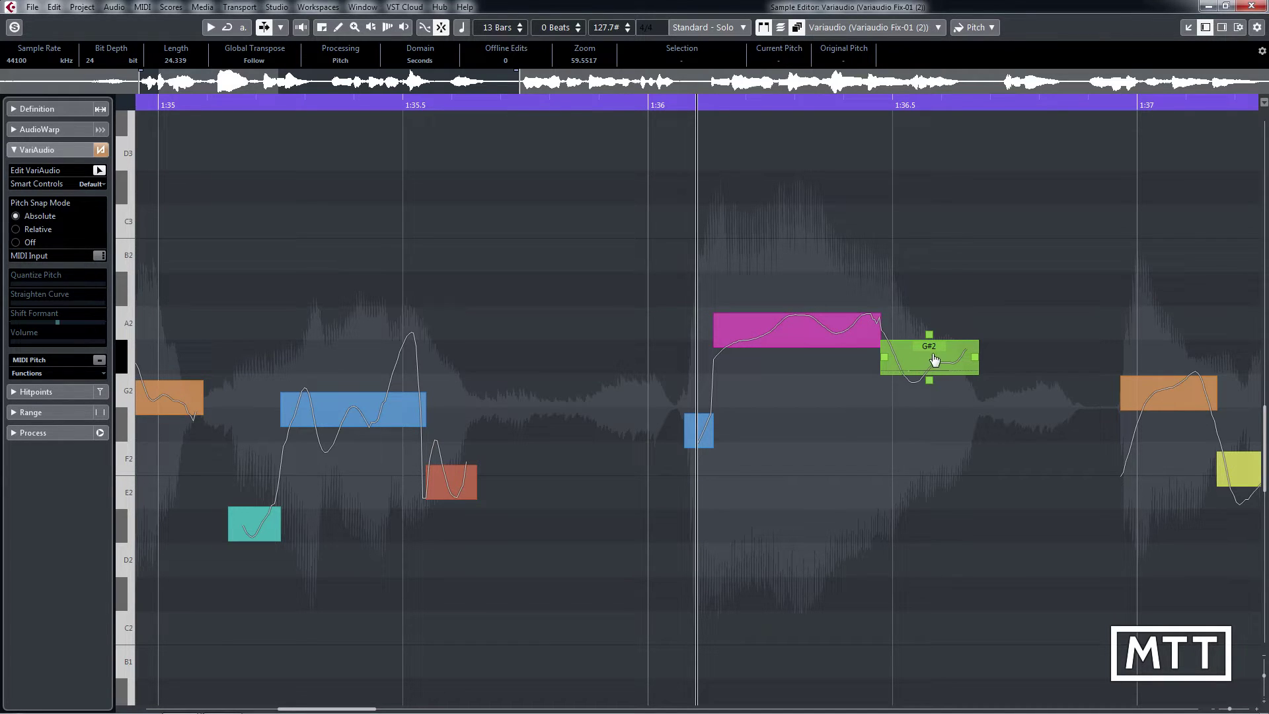
{"action": "left_click_drag", "start_coordinate": [925, 359], "coordinate": [926, 462]}
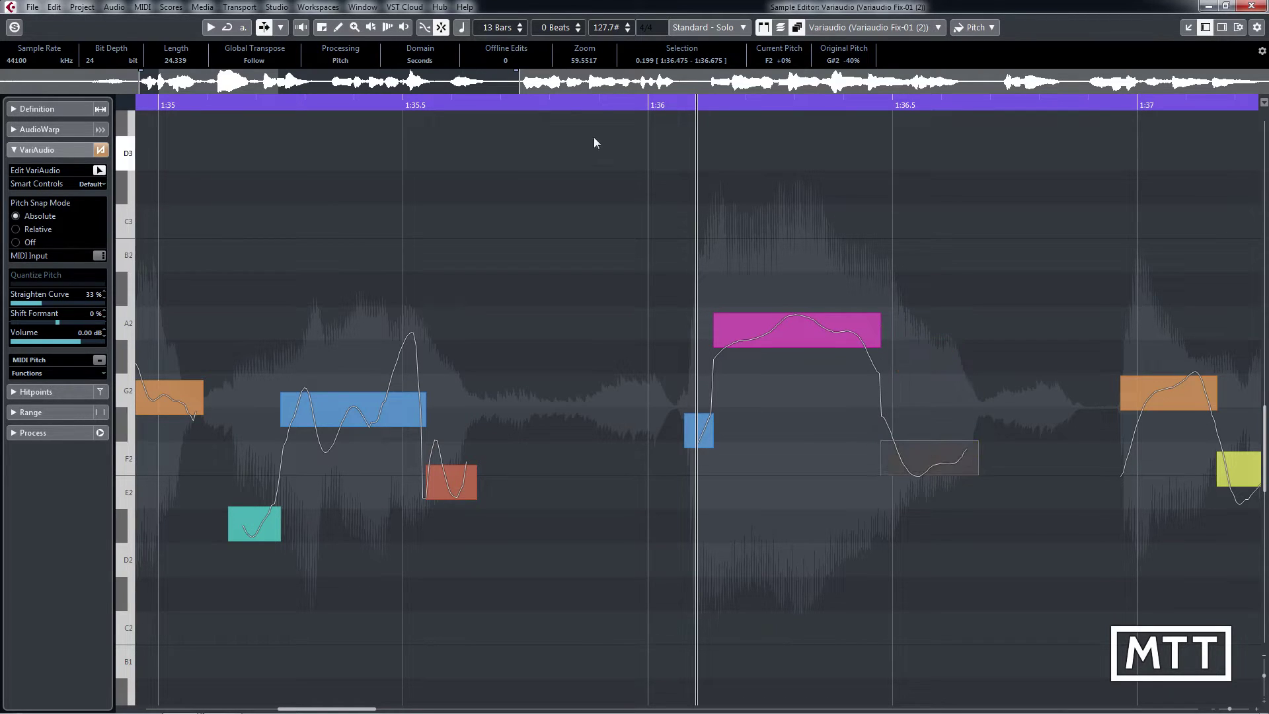
{"action": "left_click", "coordinate": [594, 138]}
{"action": "key", "text": "space"}
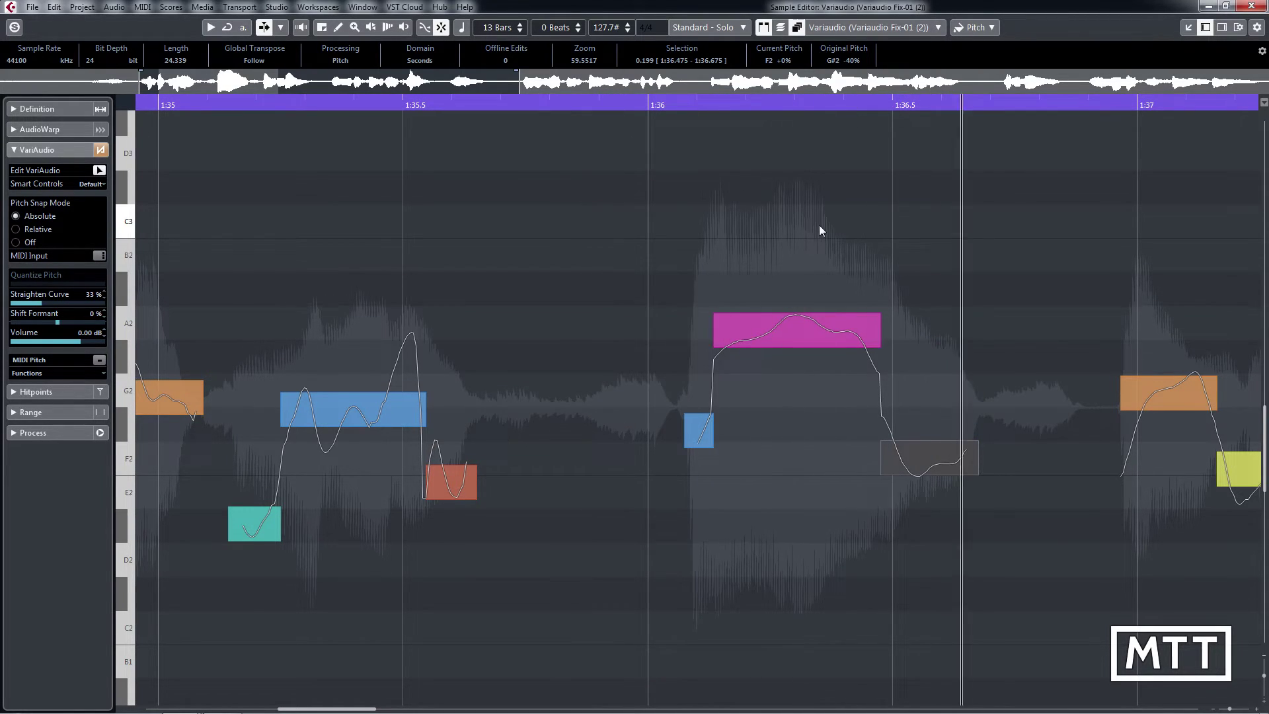
{"action": "left_click_drag", "start_coordinate": [902, 455], "coordinate": [913, 360]}
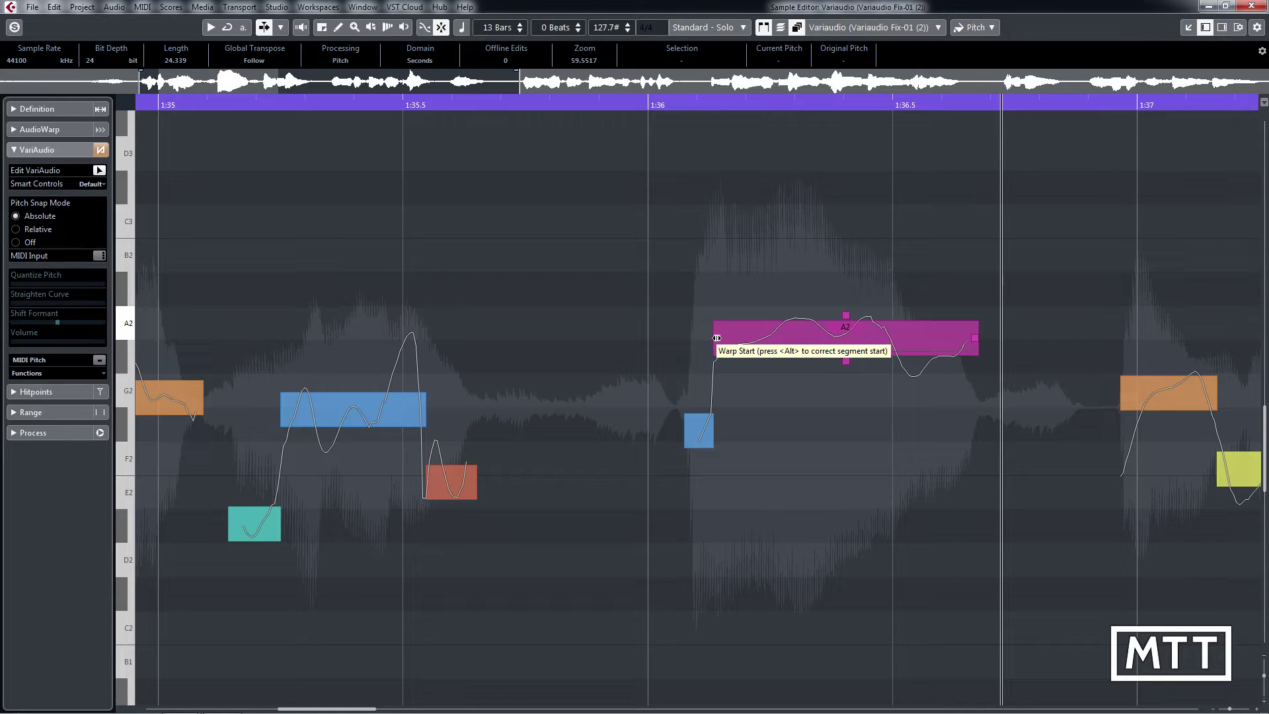
{"action": "left_click_drag", "start_coordinate": [717, 338], "coordinate": [774, 345]}
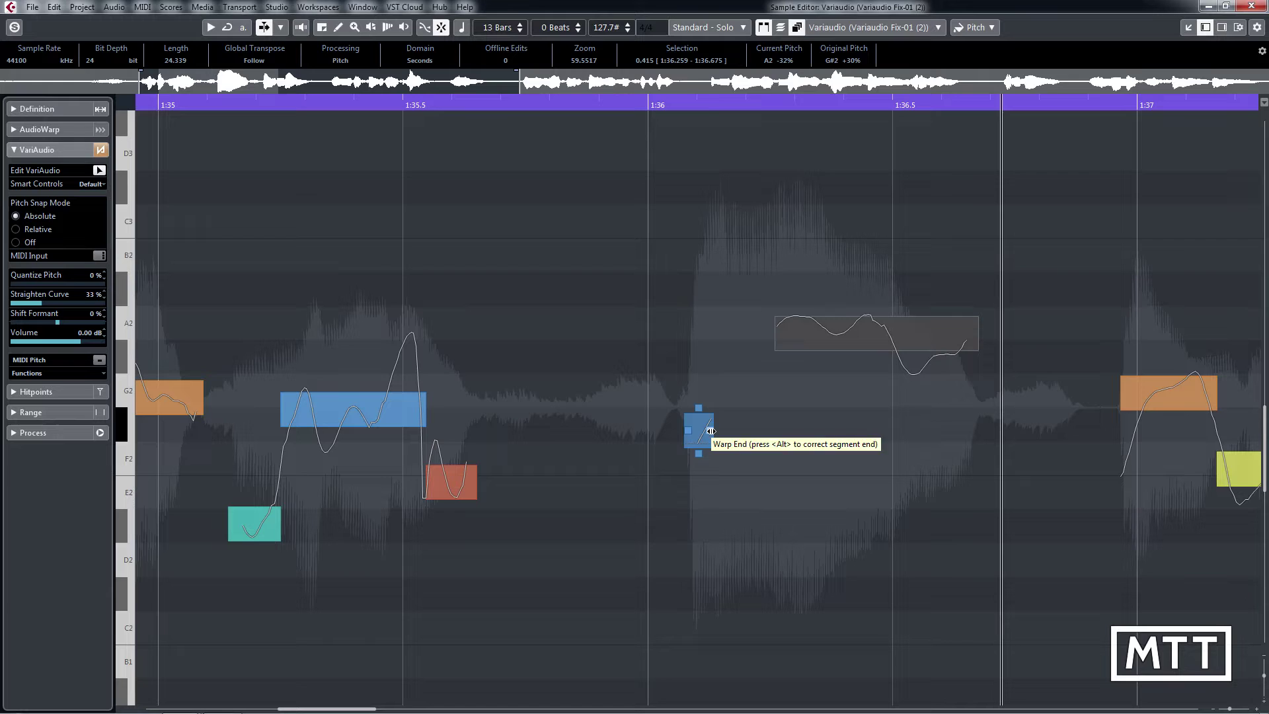
{"action": "left_click_drag", "start_coordinate": [710, 431], "coordinate": [773, 431]}
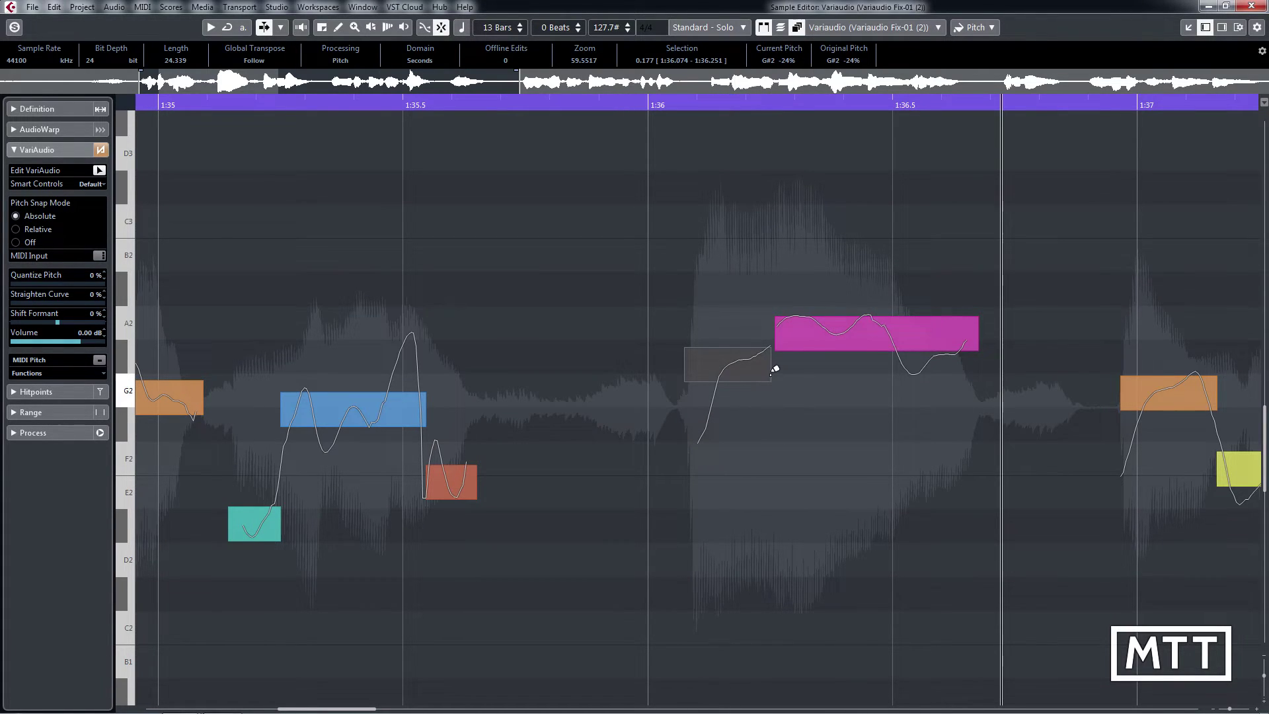
{"action": "key", "text": "ctrl+z"}
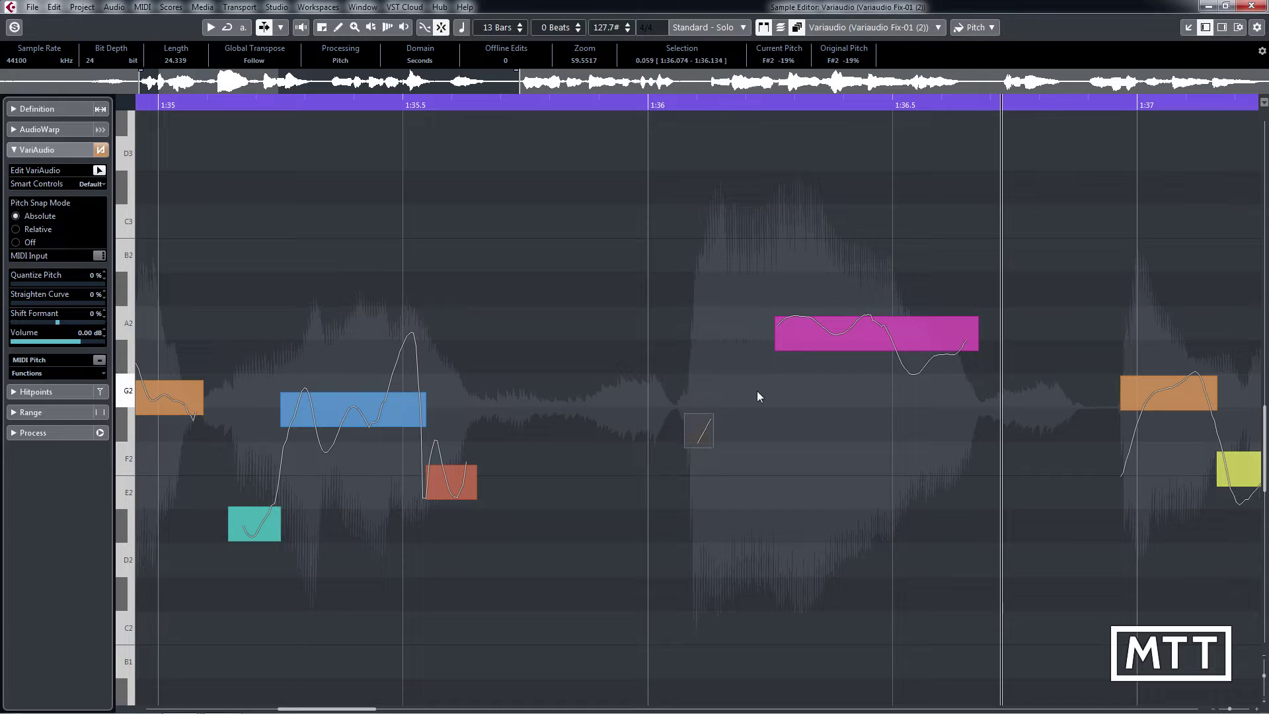
{"action": "key", "text": "ctrl+z"}
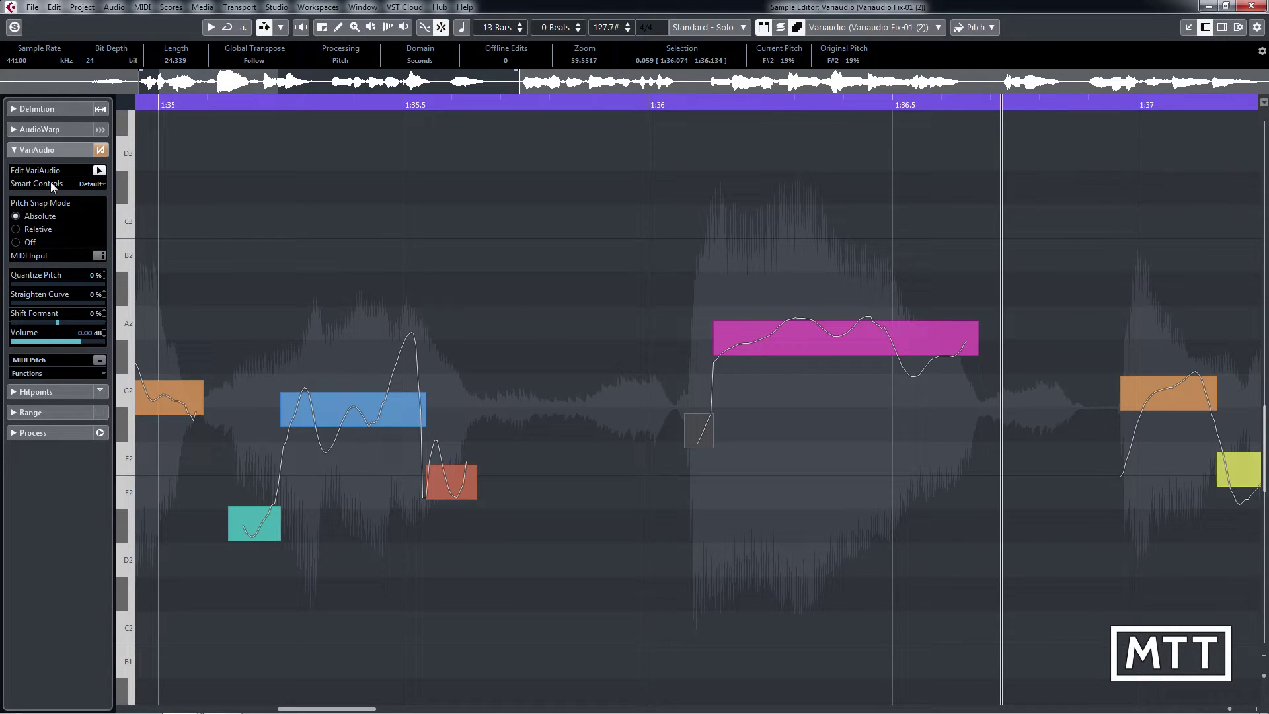
Set the VariAudio Smart Controls display to Show All Smart Controls.
{"action": "left_click", "coordinate": [101, 184]}
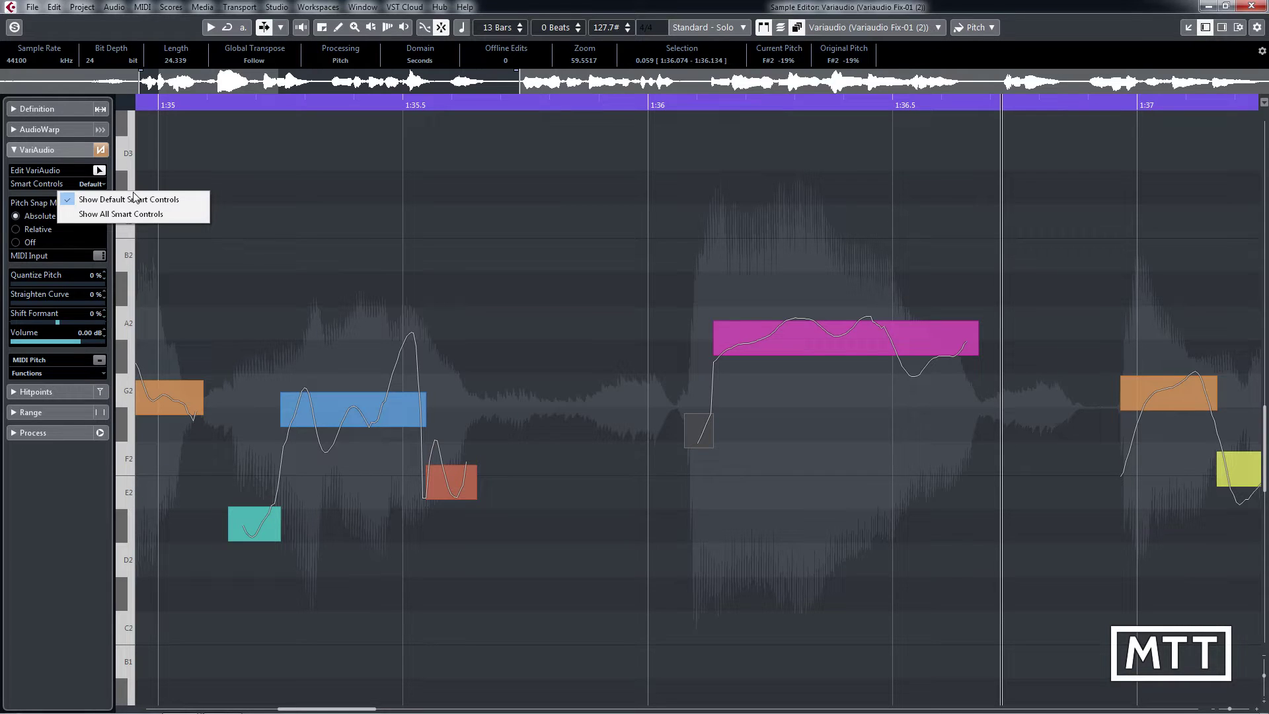
{"action": "left_click", "coordinate": [855, 316]}
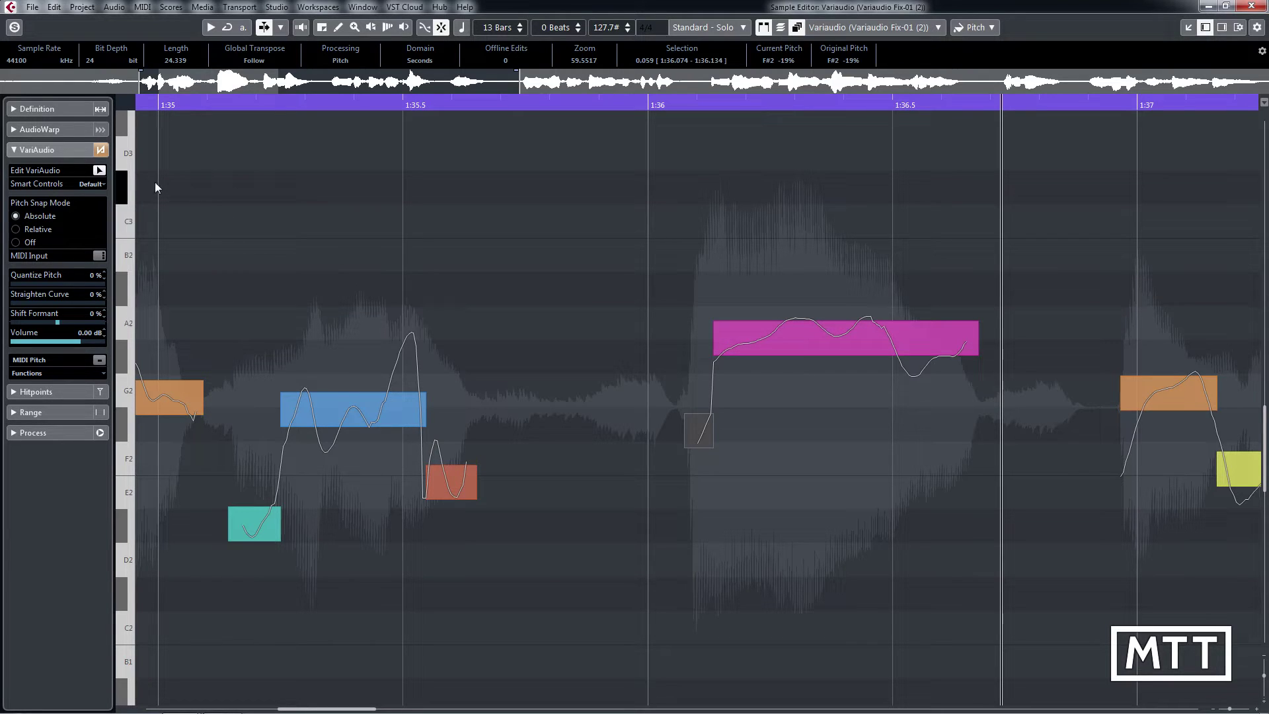
{"action": "left_click", "coordinate": [106, 182]}
{"action": "left_click", "coordinate": [125, 212]}
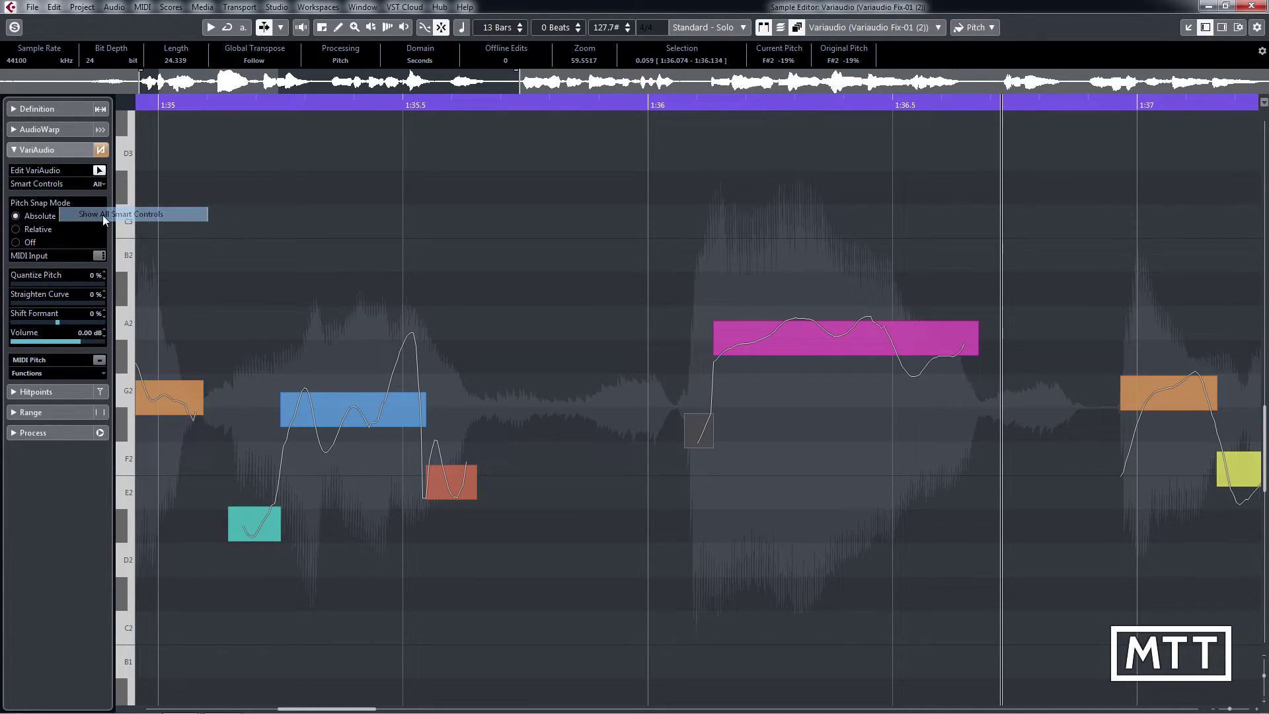
{"action": "mouse_move", "coordinate": [829, 345]}
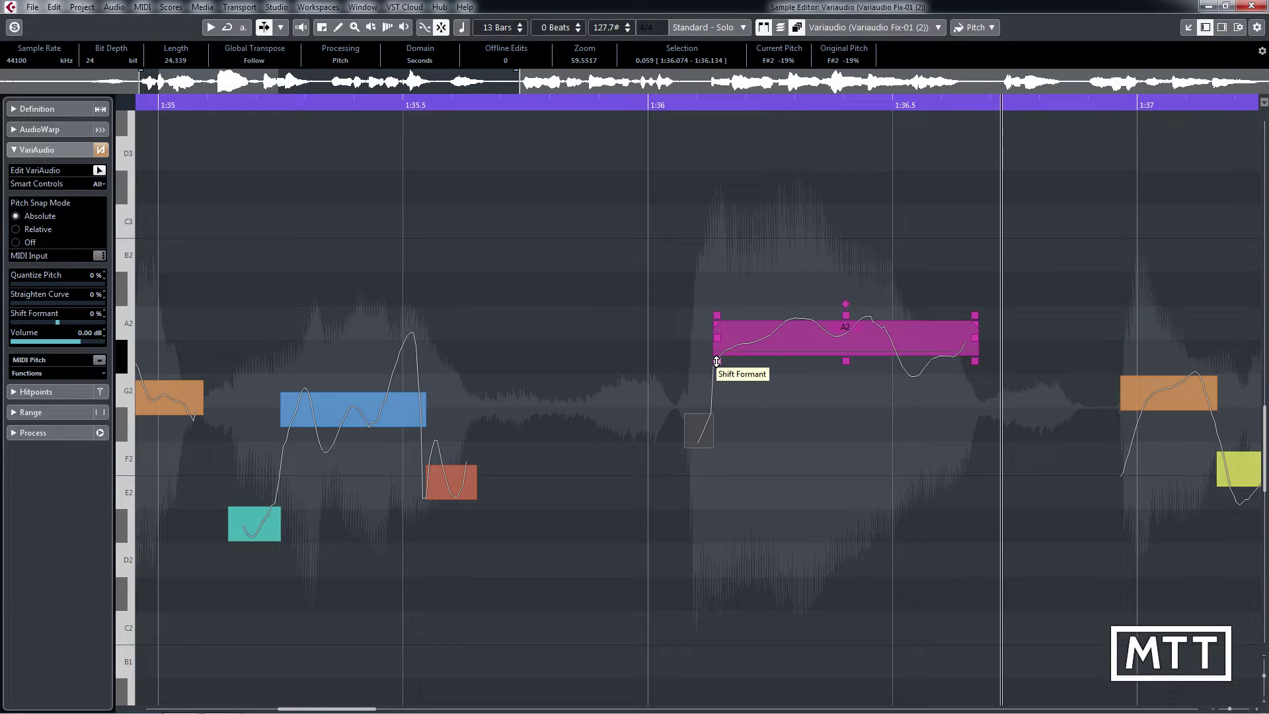
Adjust the A2 note's Shift Formant while auditioning the phrase, settling at about 77%.
{"action": "left_click_drag", "start_coordinate": [716, 361], "coordinate": [718, 334]}
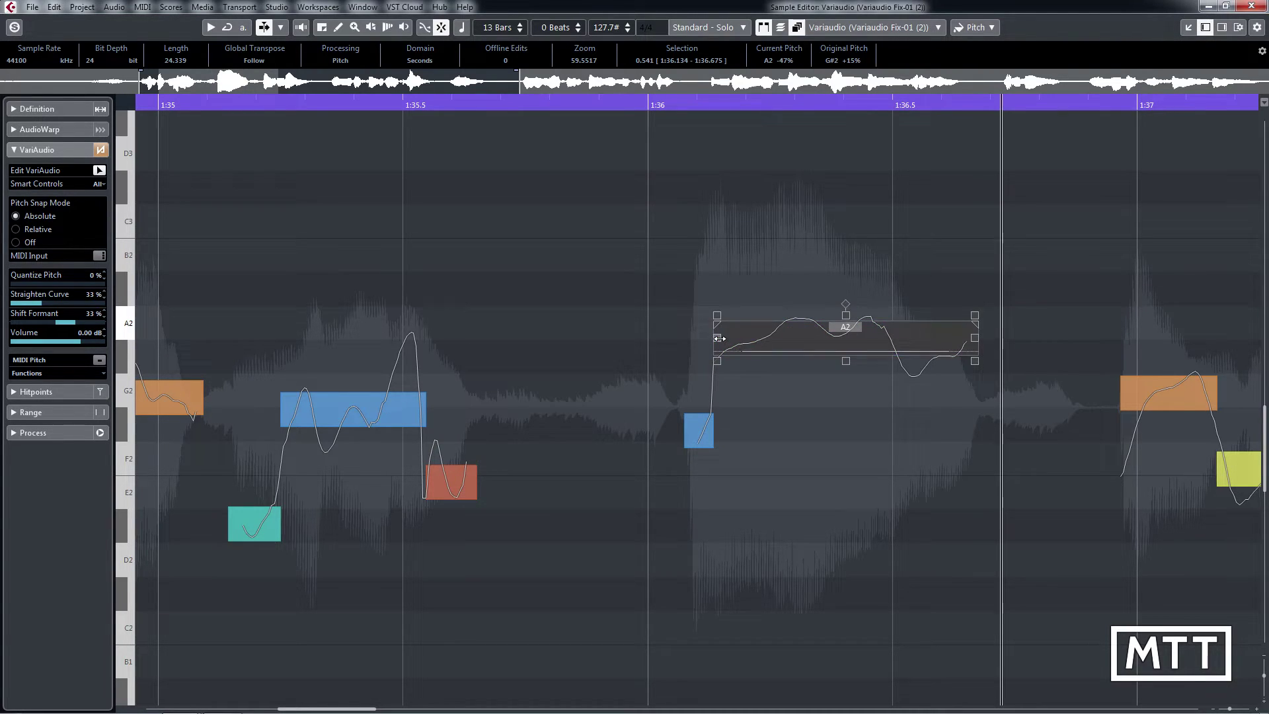
{"action": "left_click", "coordinate": [549, 103]}
{"action": "left_click", "coordinate": [823, 323]}
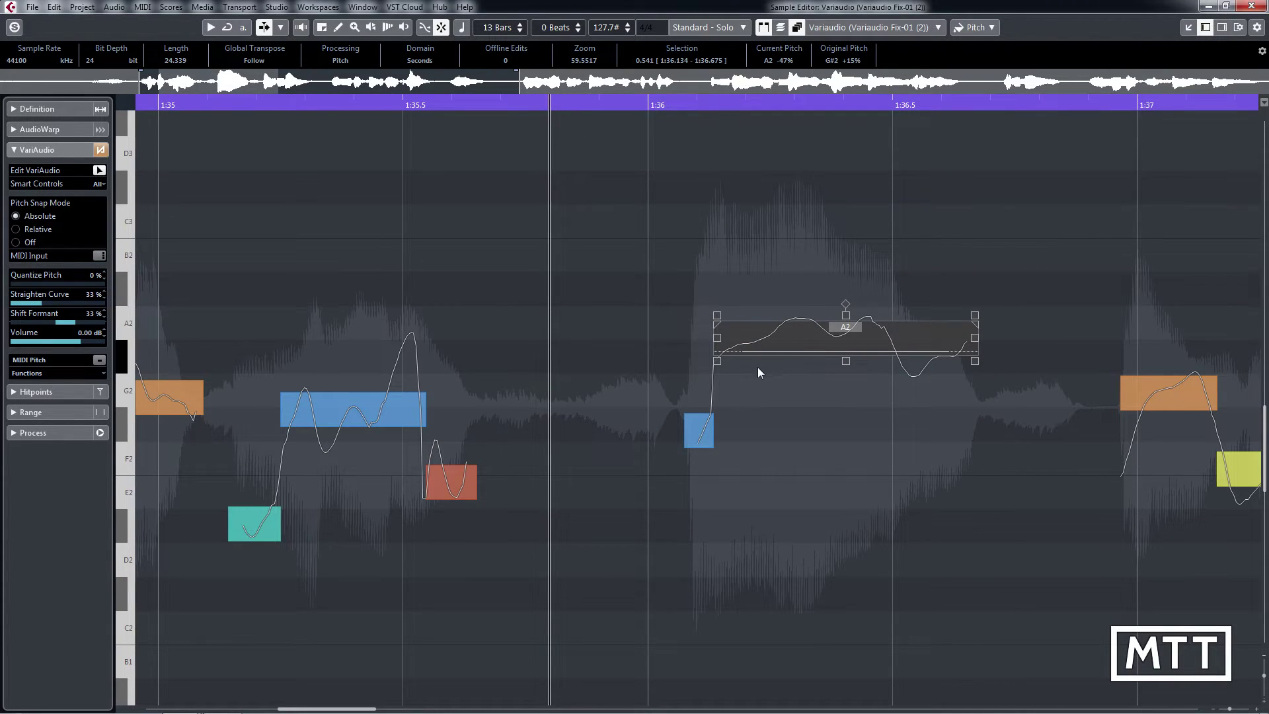
{"action": "key", "text": "space"}
{"action": "key", "text": "space"}
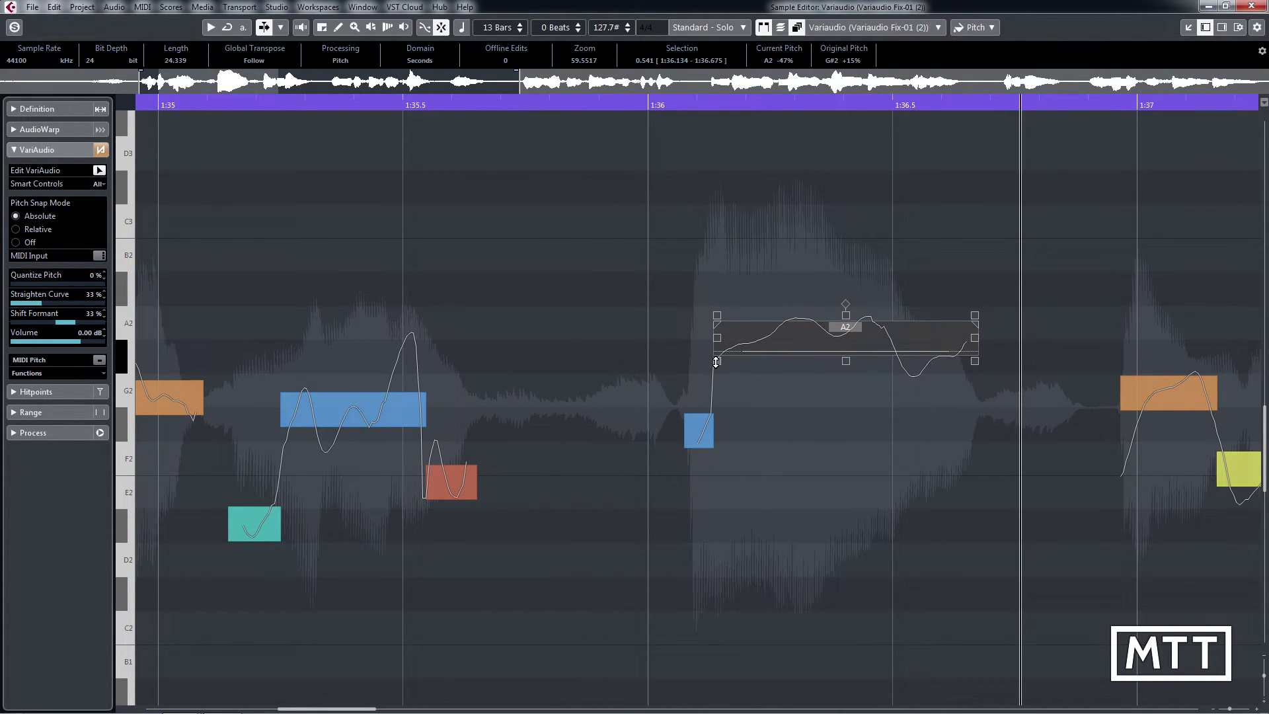
{"action": "left_click_drag", "start_coordinate": [716, 362], "coordinate": [713, 271]}
{"action": "left_click", "coordinate": [609, 102]}
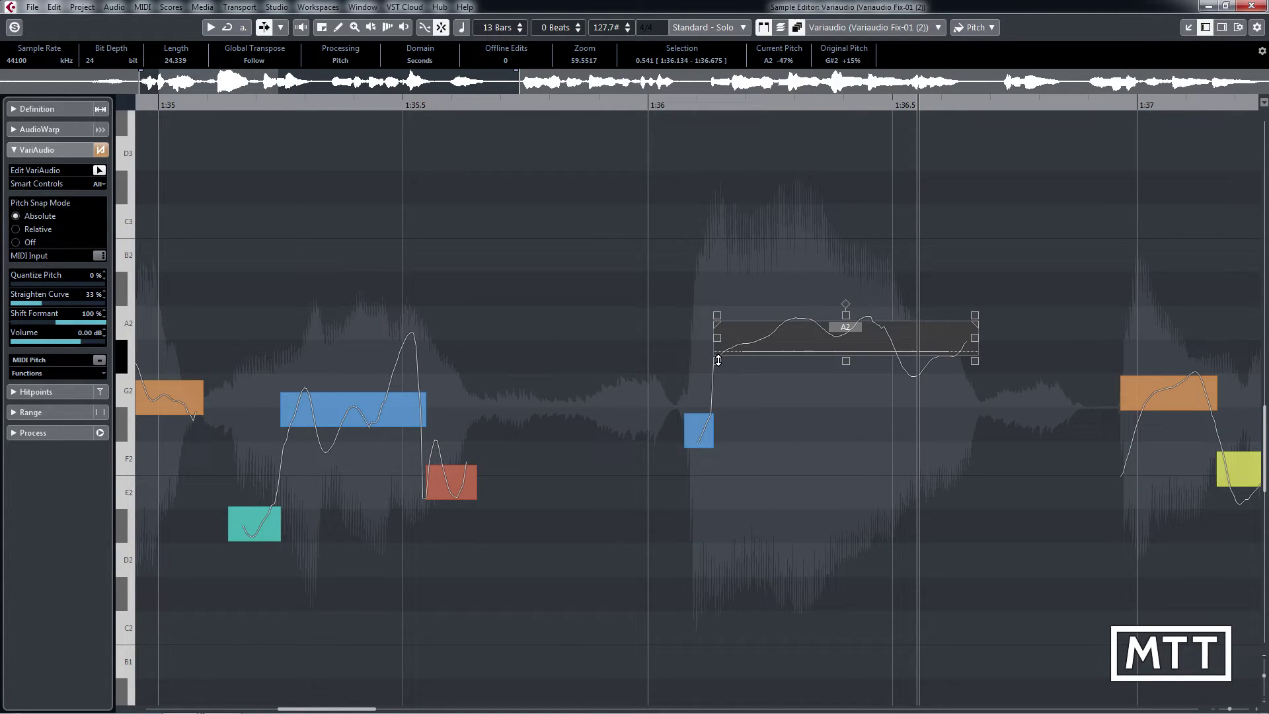
{"action": "left_click_drag", "start_coordinate": [715, 360], "coordinate": [708, 430]}
{"action": "left_click", "coordinate": [706, 430]}
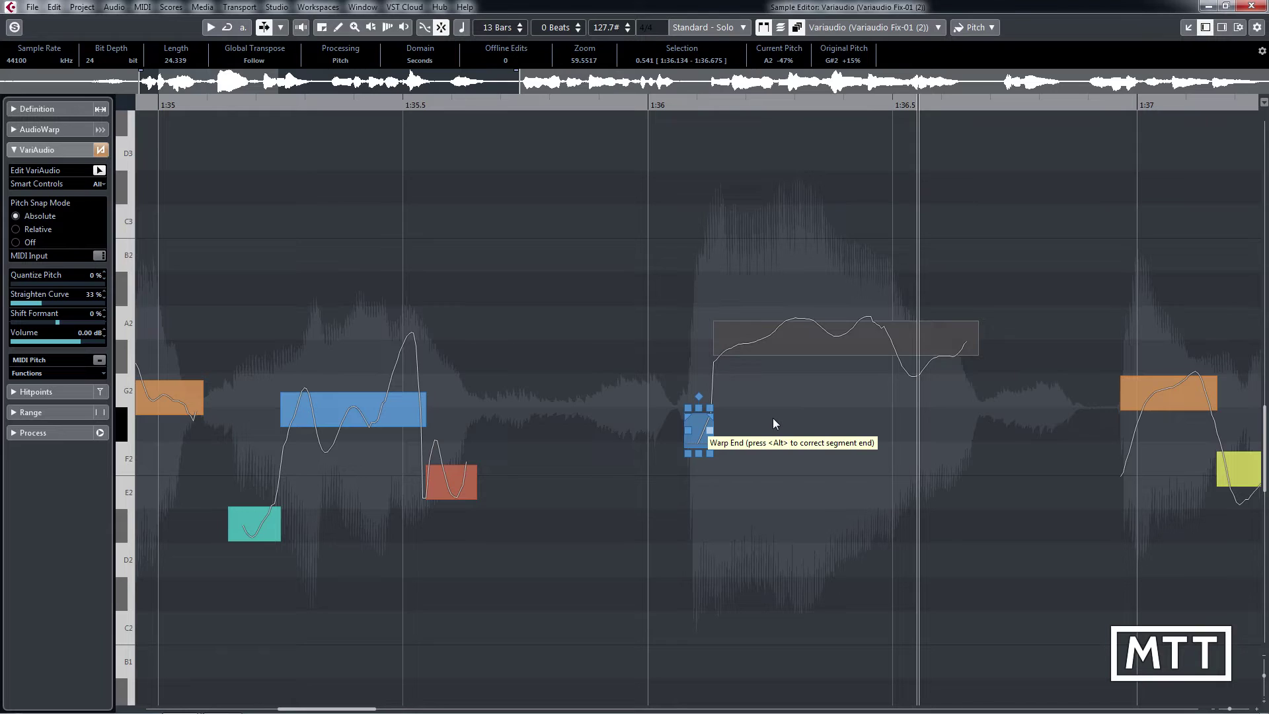
Straighten the A2 note's pitch curve to 71%, setting its start point and trimming its right end.
{"action": "left_click", "coordinate": [963, 348]}
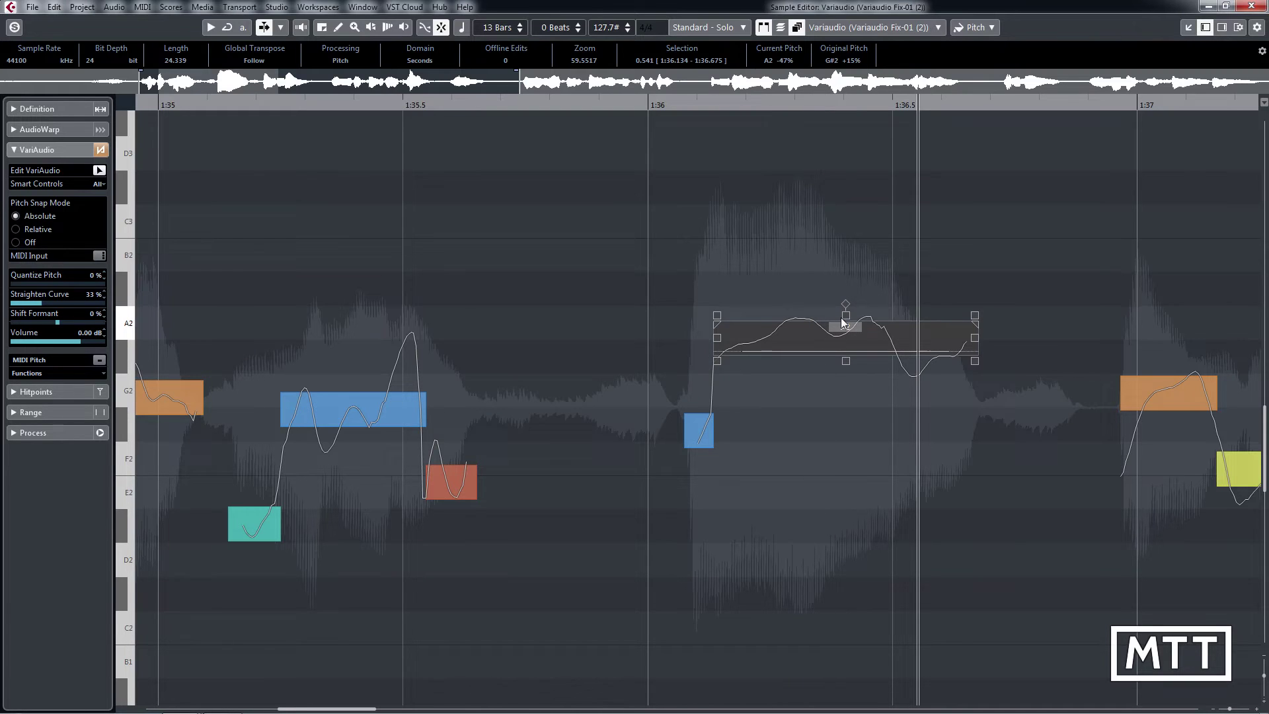
{"action": "left_click_drag", "start_coordinate": [846, 316], "coordinate": [838, 389]}
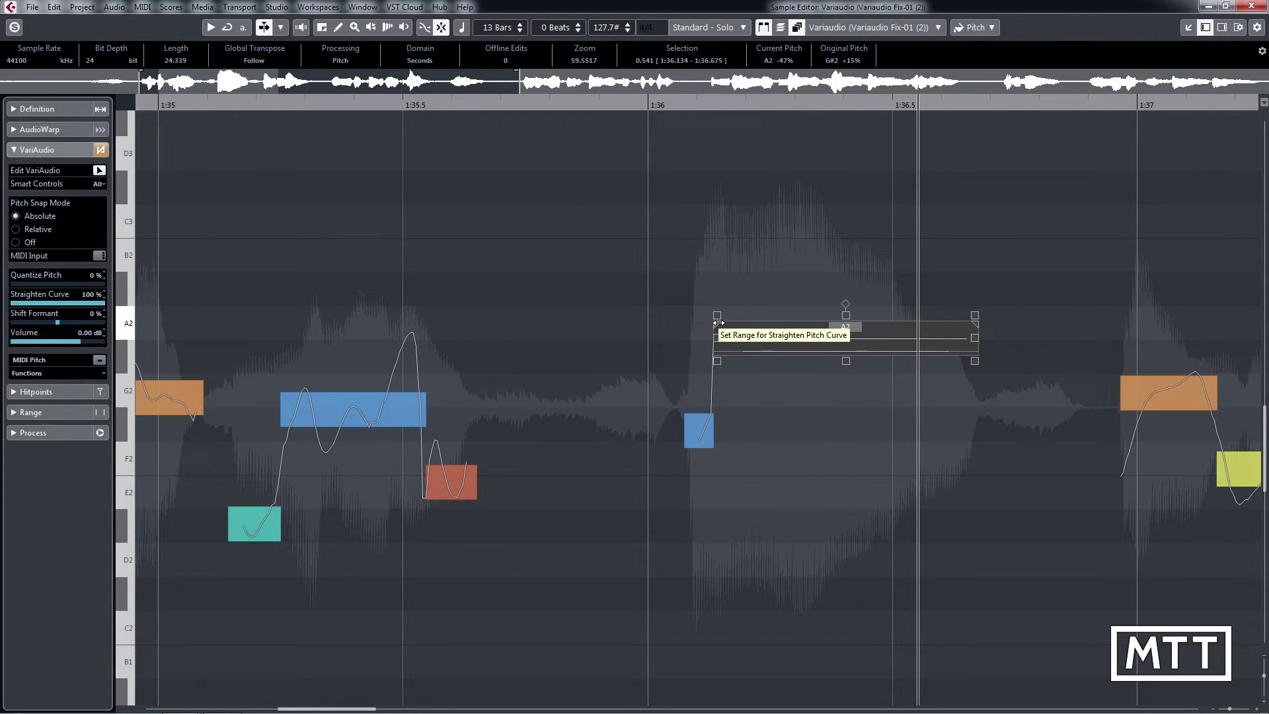
{"action": "left_click_drag", "start_coordinate": [718, 321], "coordinate": [836, 322]}
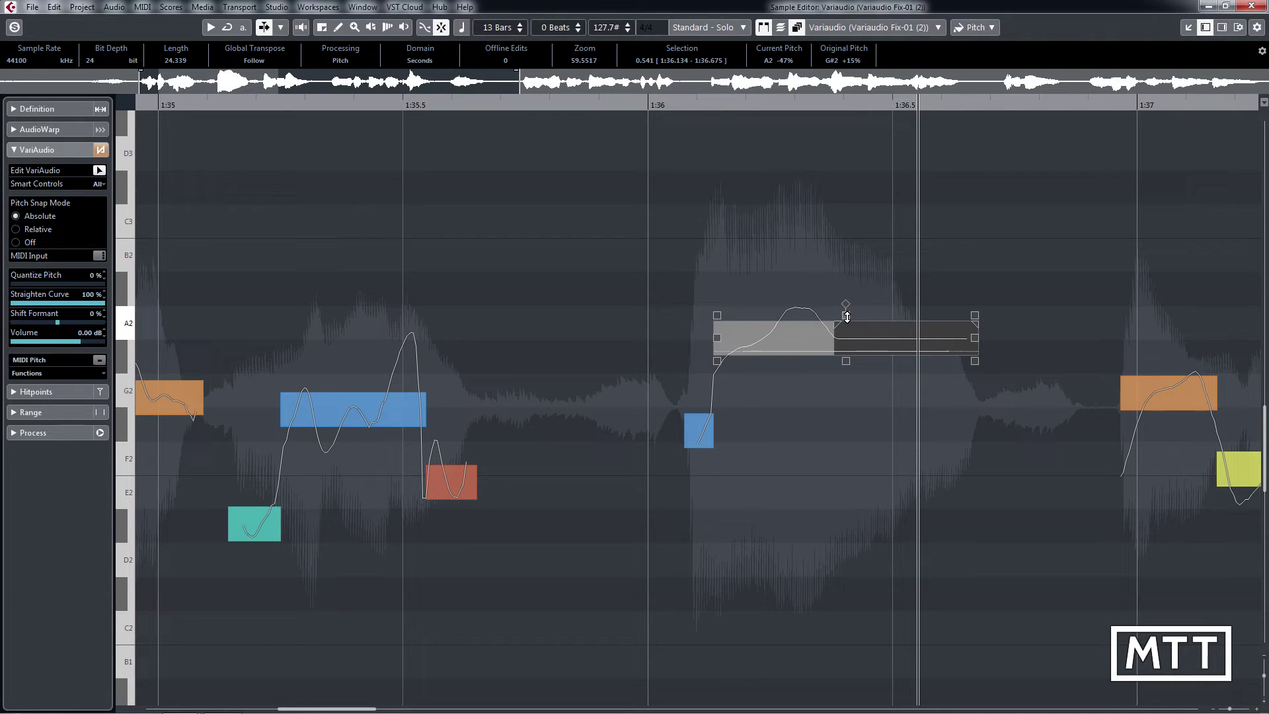
{"action": "mouse_move", "coordinate": [846, 315]}
{"action": "left_mouse_down"}
{"action": "mouse_move", "coordinate": [847, 286]}
{"action": "mouse_move", "coordinate": [846, 297]}
{"action": "left_mouse_up"}
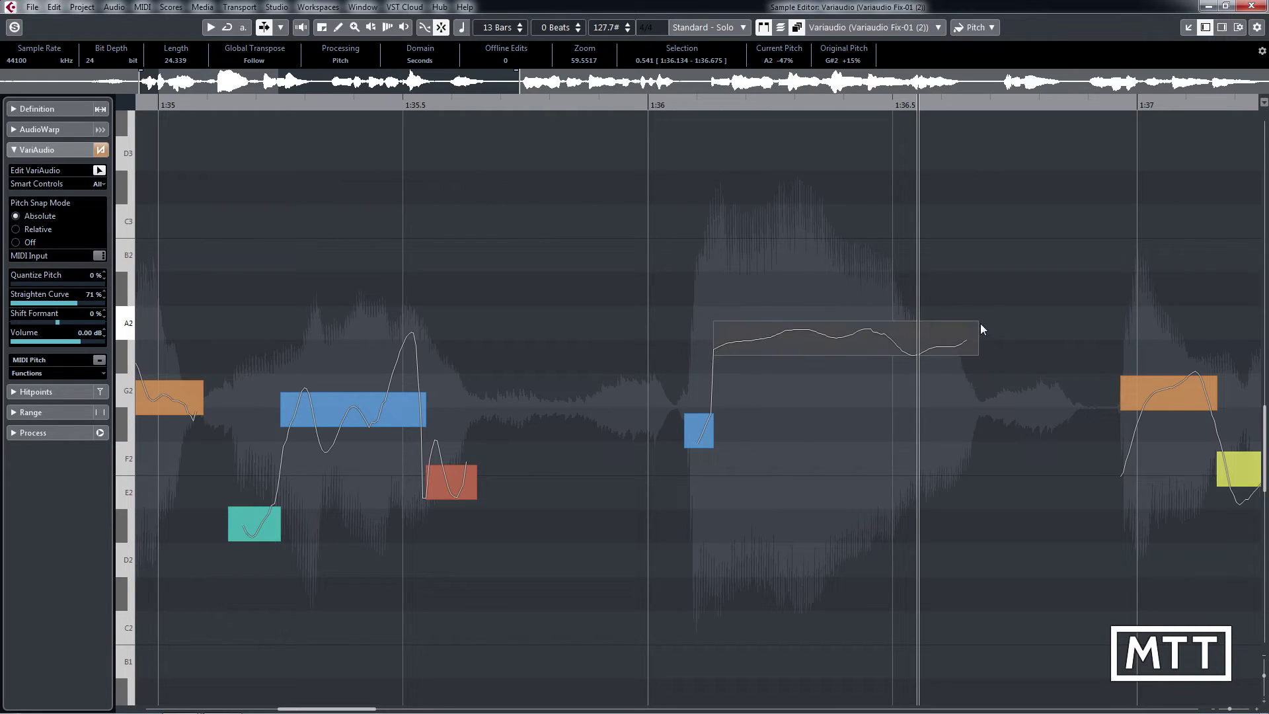
{"action": "left_click_drag", "start_coordinate": [977, 324], "coordinate": [911, 319]}
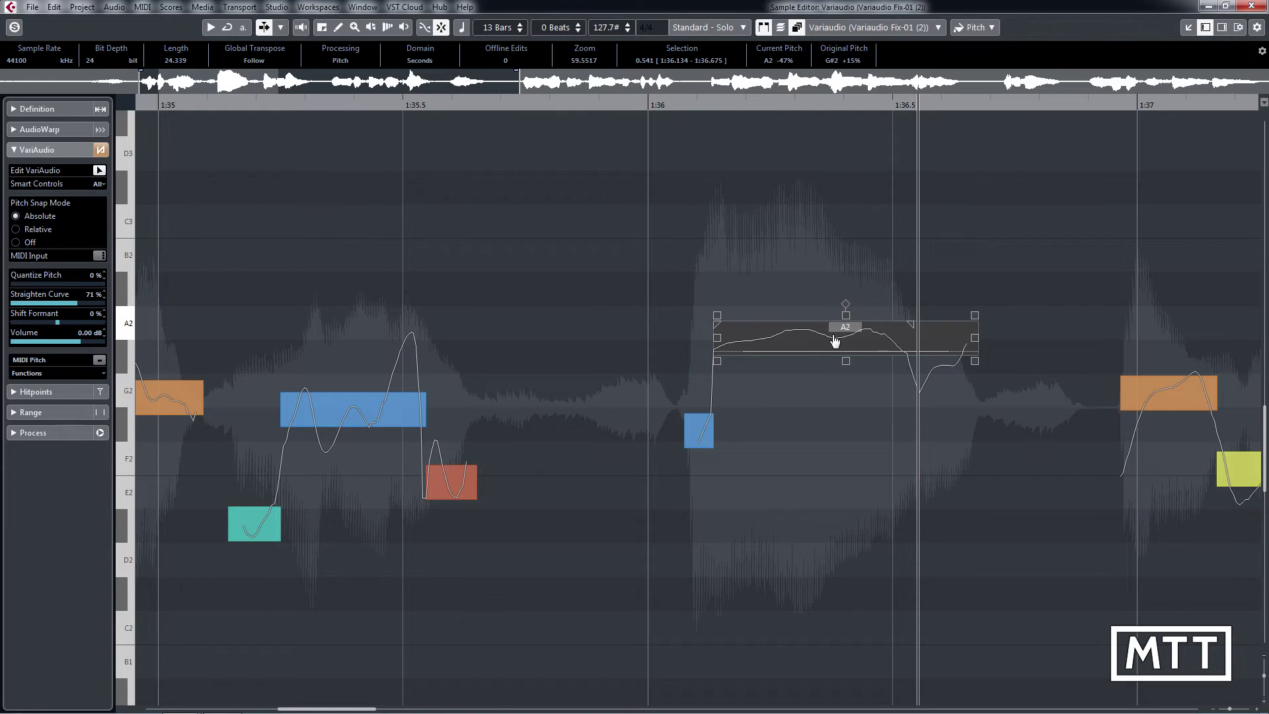
{"action": "left_click", "coordinate": [899, 333]}
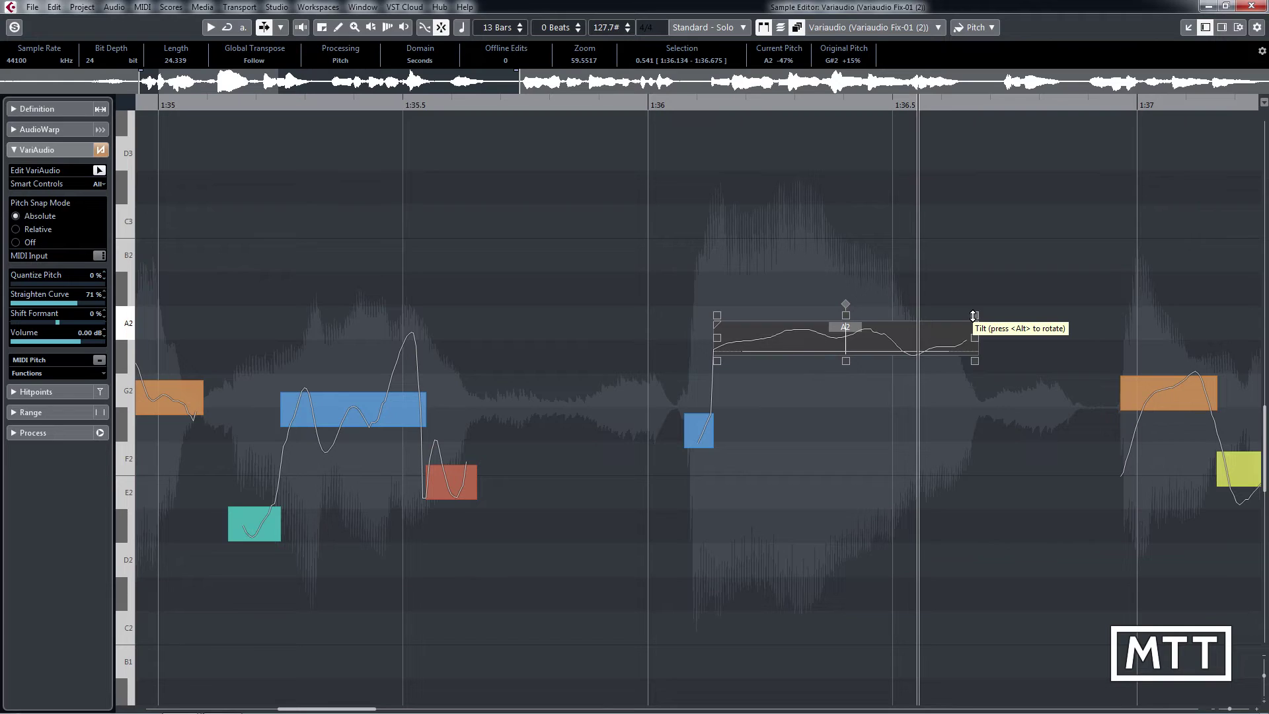
Tilt the A2 note's pitch curve at both ends until it reads A2 -29%.
{"action": "left_click_drag", "start_coordinate": [973, 315], "coordinate": [960, 277]}
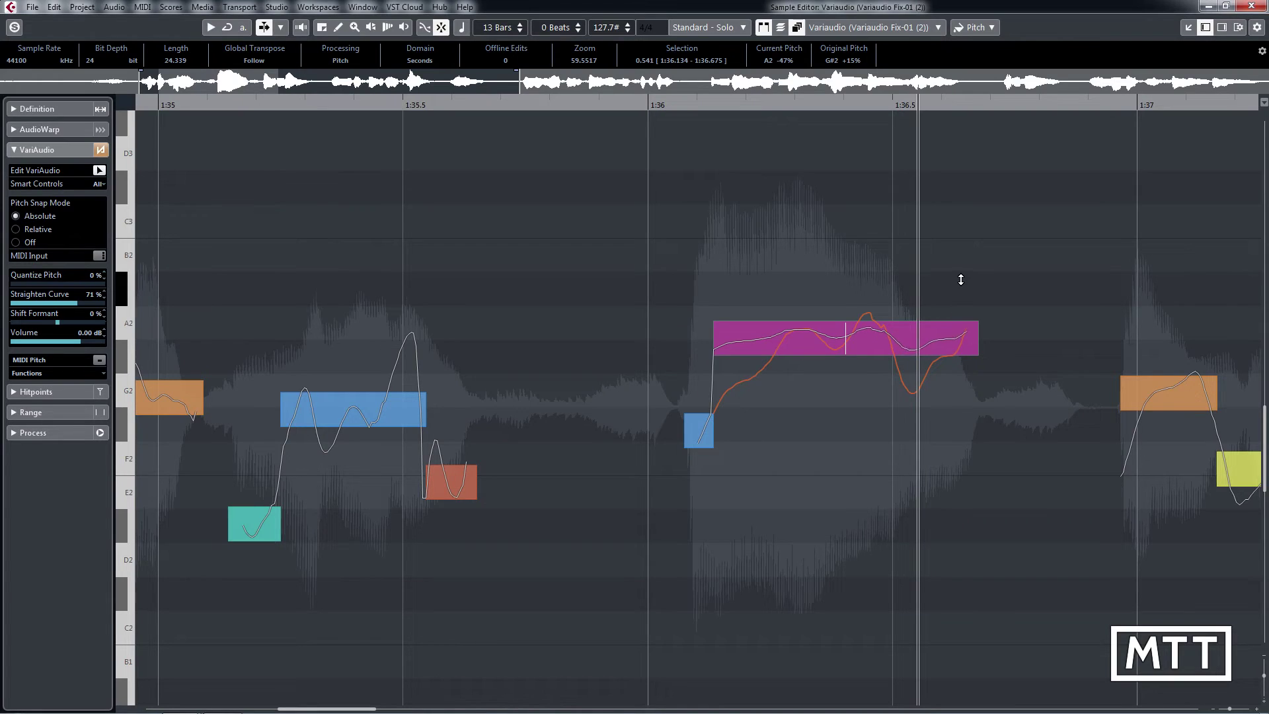
{"action": "left_click", "coordinate": [717, 313]}
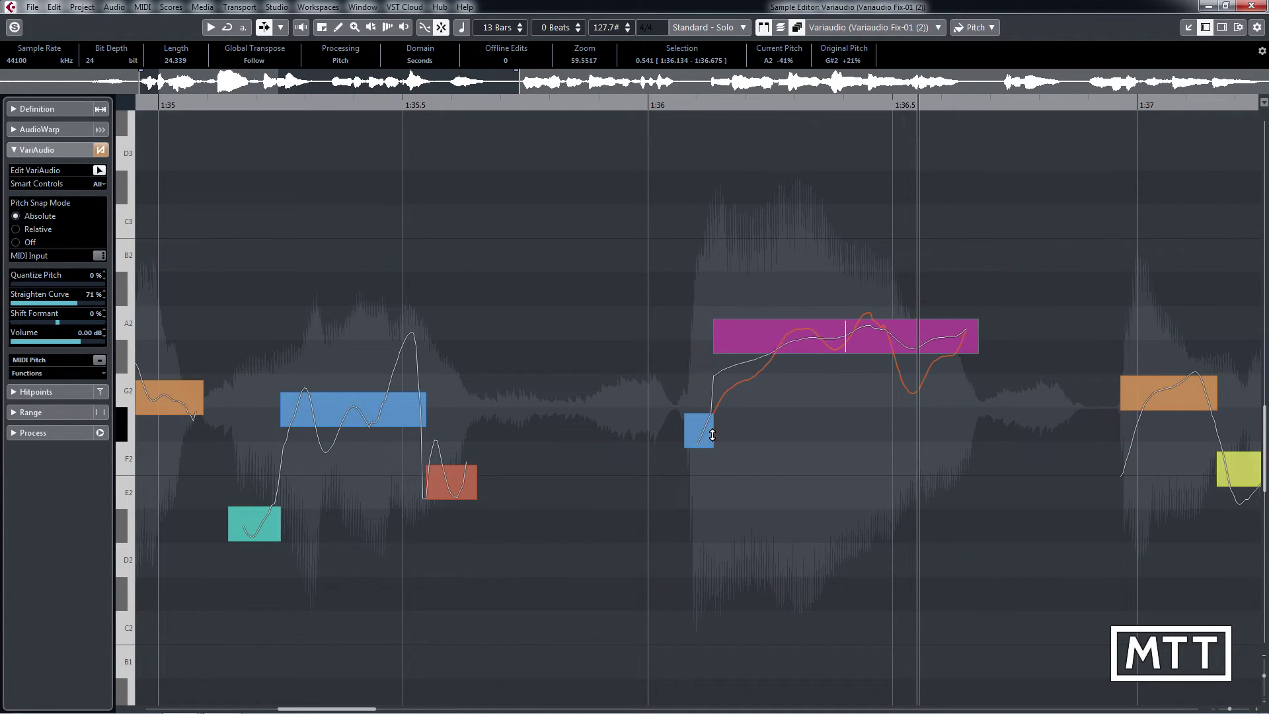
{"action": "left_click_drag", "start_coordinate": [715, 308], "coordinate": [716, 310]}
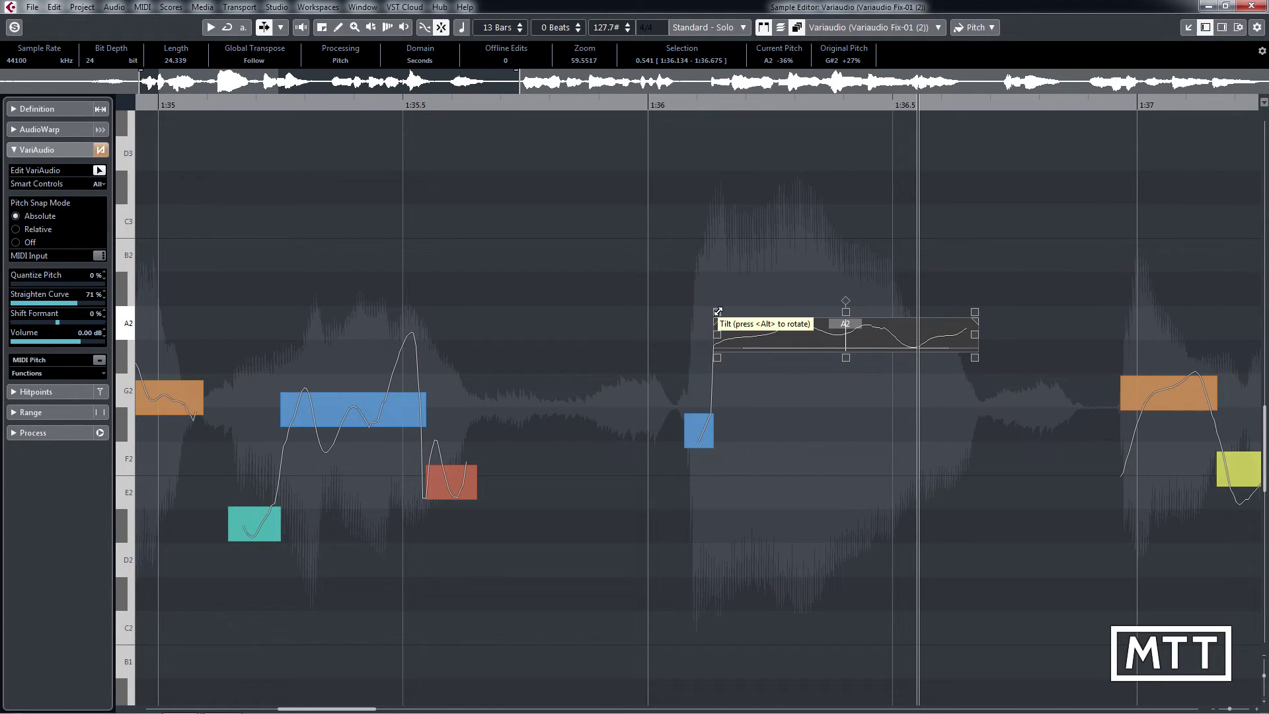
{"action": "mouse_move", "coordinate": [717, 311]}
{"action": "left_mouse_down"}
{"action": "mouse_move", "coordinate": [710, 416]}
{"action": "mouse_move", "coordinate": [711, 260]}
{"action": "mouse_move", "coordinate": [720, 308]}
{"action": "left_mouse_up"}
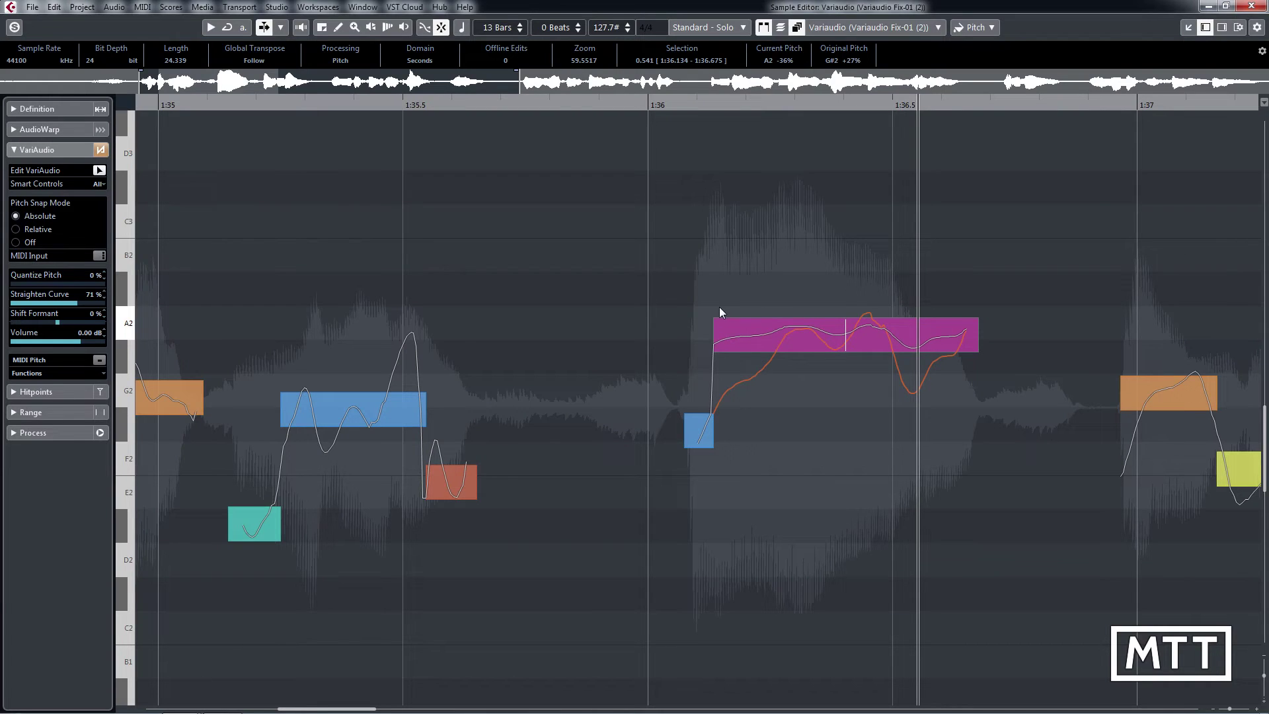
{"action": "left_click_drag", "start_coordinate": [719, 307], "coordinate": [719, 306]}
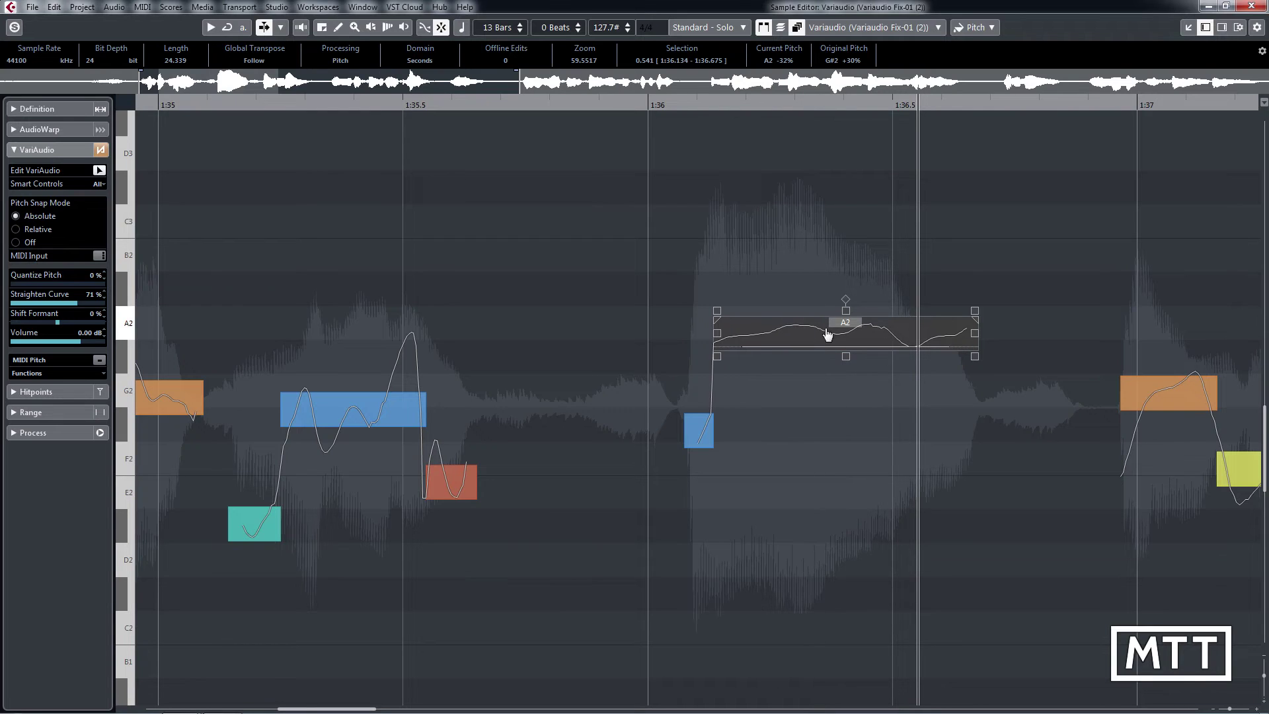
{"action": "mouse_move", "coordinate": [718, 332]}
{"action": "mouse_move", "coordinate": [719, 331]}
{"action": "left_mouse_down"}
{"action": "mouse_move", "coordinate": [712, 386]}
{"action": "mouse_move", "coordinate": [714, 278]}
{"action": "mouse_move", "coordinate": [716, 324]}
{"action": "left_mouse_up"}
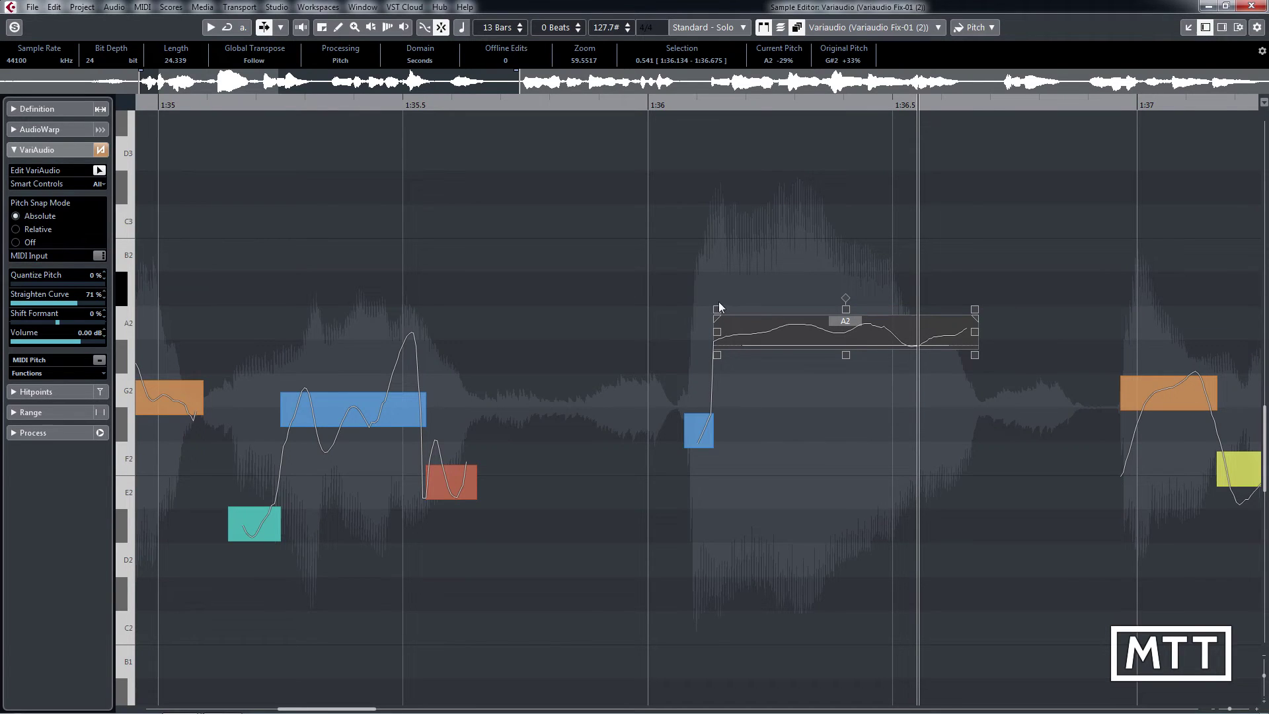
Move the tilt anchor along the A2 note and tilt around it to A2 -20%.
{"action": "mouse_move", "coordinate": [716, 308]}
{"action": "left_mouse_down"}
{"action": "mouse_move", "coordinate": [700, 437]}
{"action": "mouse_move", "coordinate": [720, 193]}
{"action": "mouse_move", "coordinate": [718, 316]}
{"action": "mouse_move", "coordinate": [717, 296]}
{"action": "left_mouse_up"}
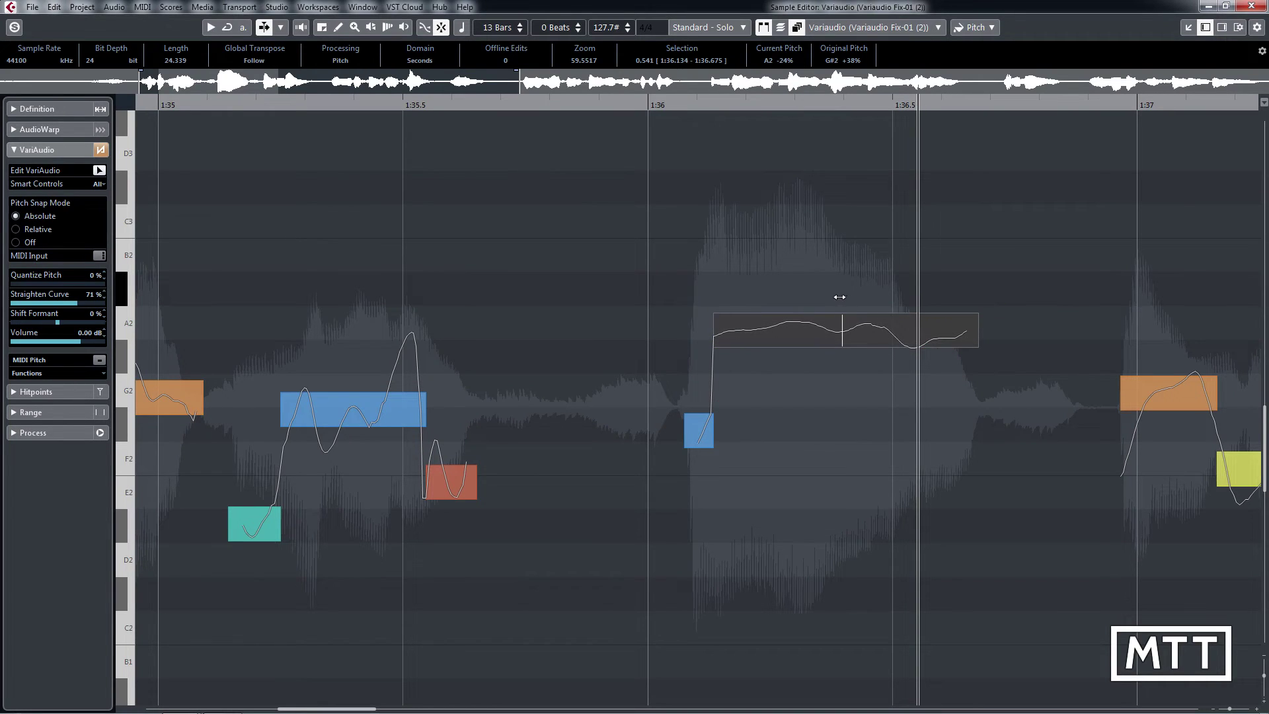
{"action": "left_click", "coordinate": [773, 298], "text": "alt"}
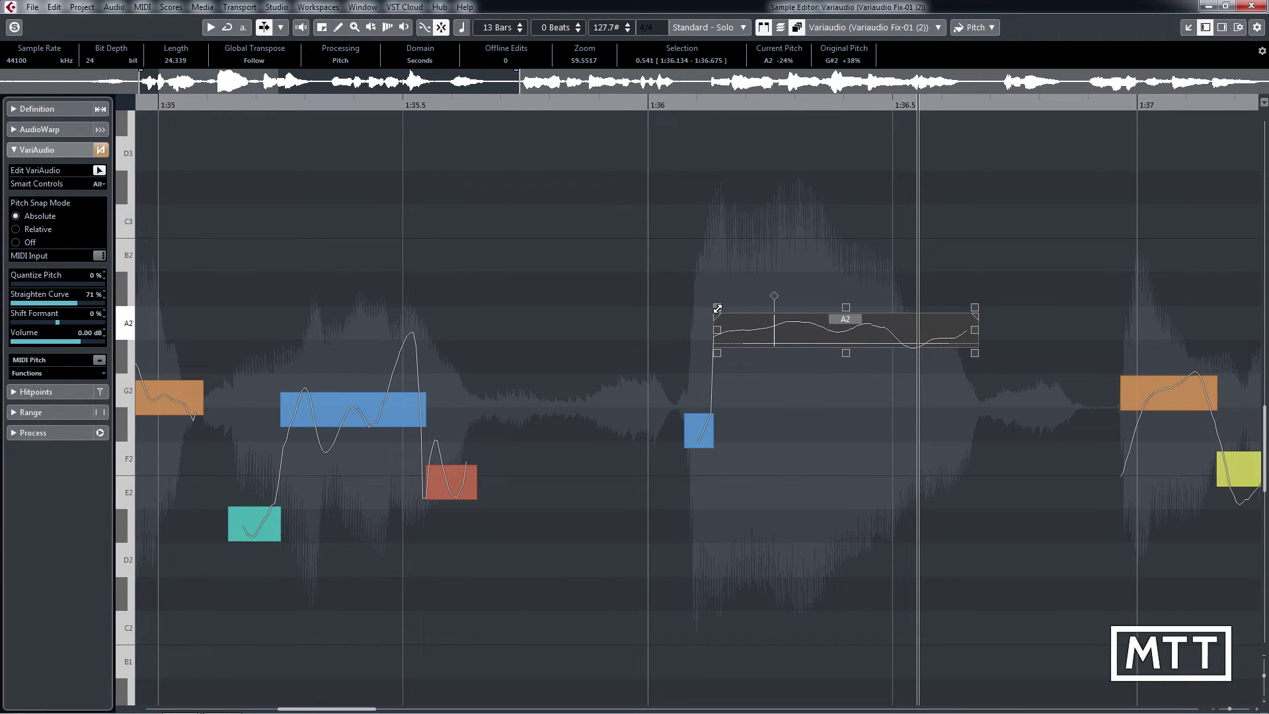
{"action": "mouse_move", "coordinate": [714, 299]}
{"action": "left_mouse_down"}
{"action": "mouse_move", "coordinate": [716, 221]}
{"action": "mouse_move", "coordinate": [714, 370]}
{"action": "mouse_move", "coordinate": [713, 286]}
{"action": "mouse_move", "coordinate": [715, 316]}
{"action": "left_mouse_up"}
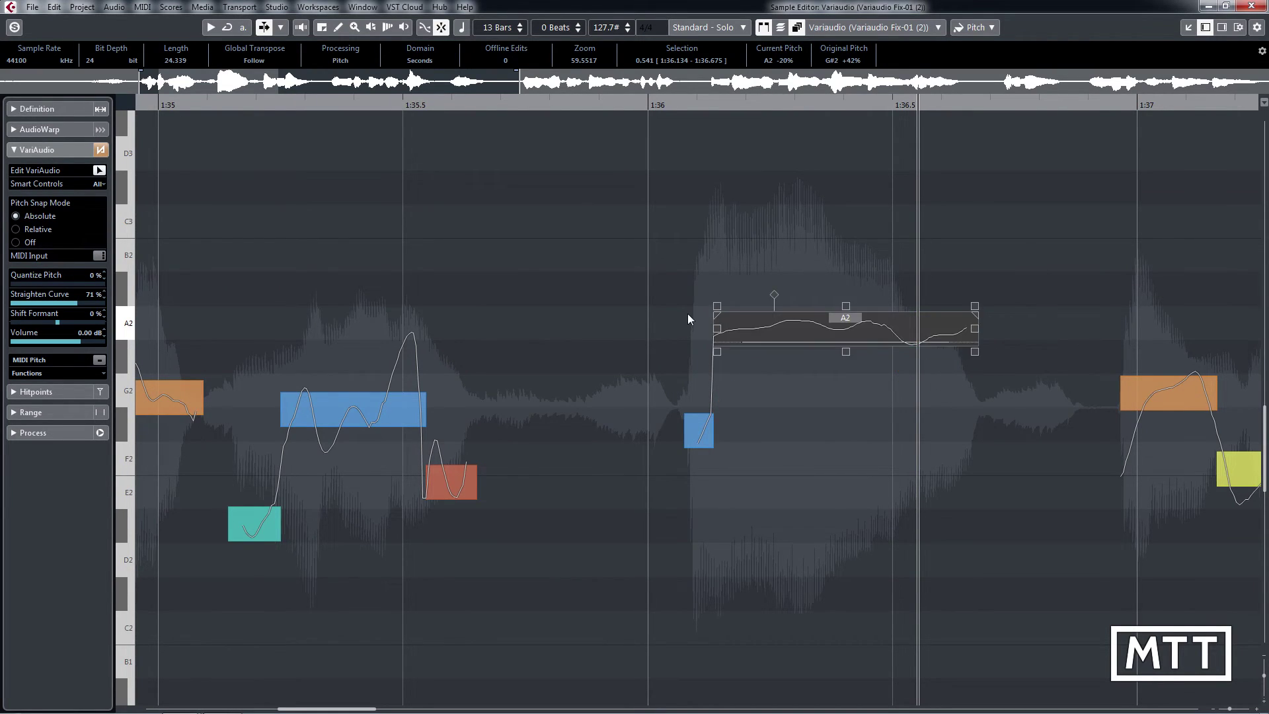
Show only the default smart controls, then split the A2 note near its right end.
{"action": "left_click", "coordinate": [99, 184]}
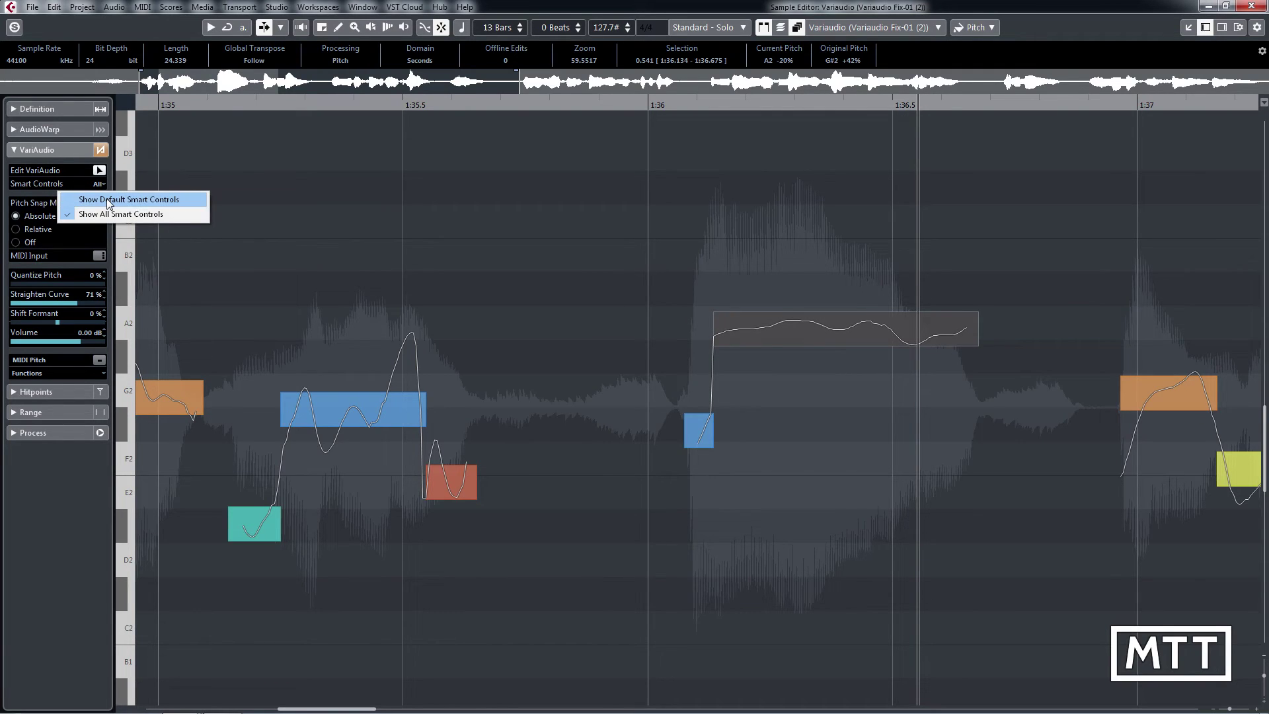
{"action": "left_click", "coordinate": [109, 203]}
{"action": "mouse_move", "coordinate": [841, 309]}
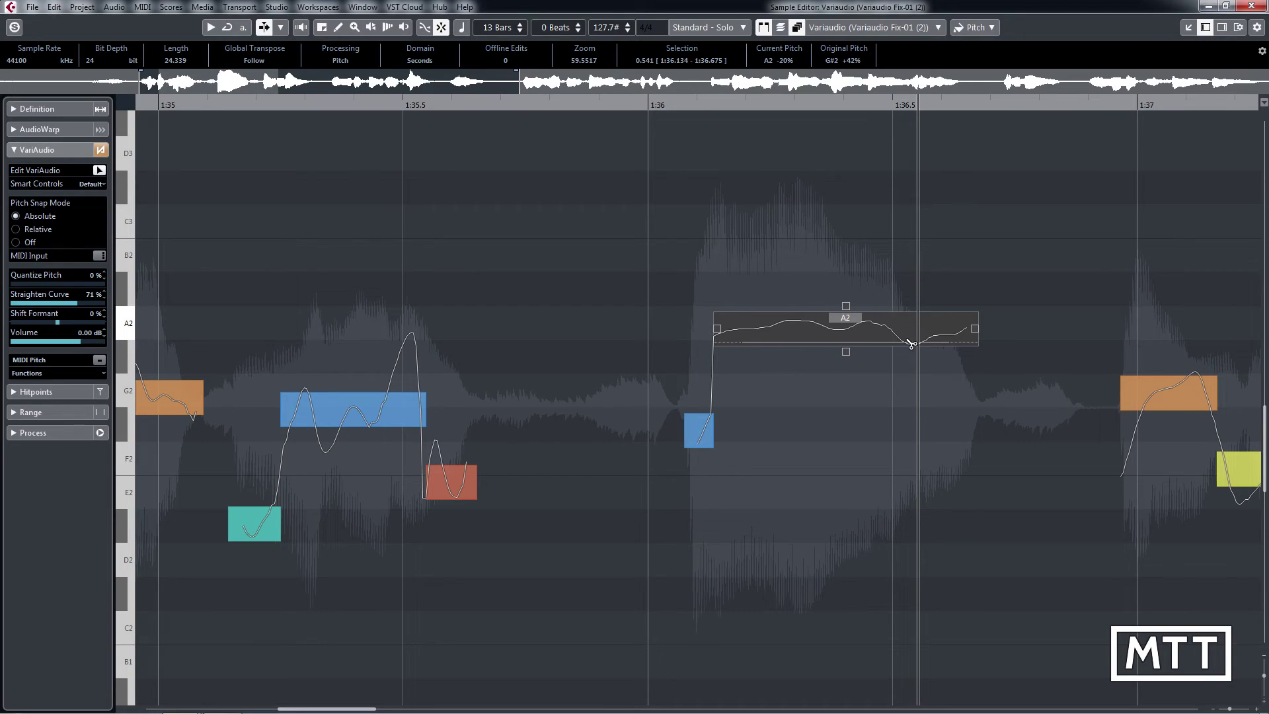
{"action": "left_click", "coordinate": [908, 343]}
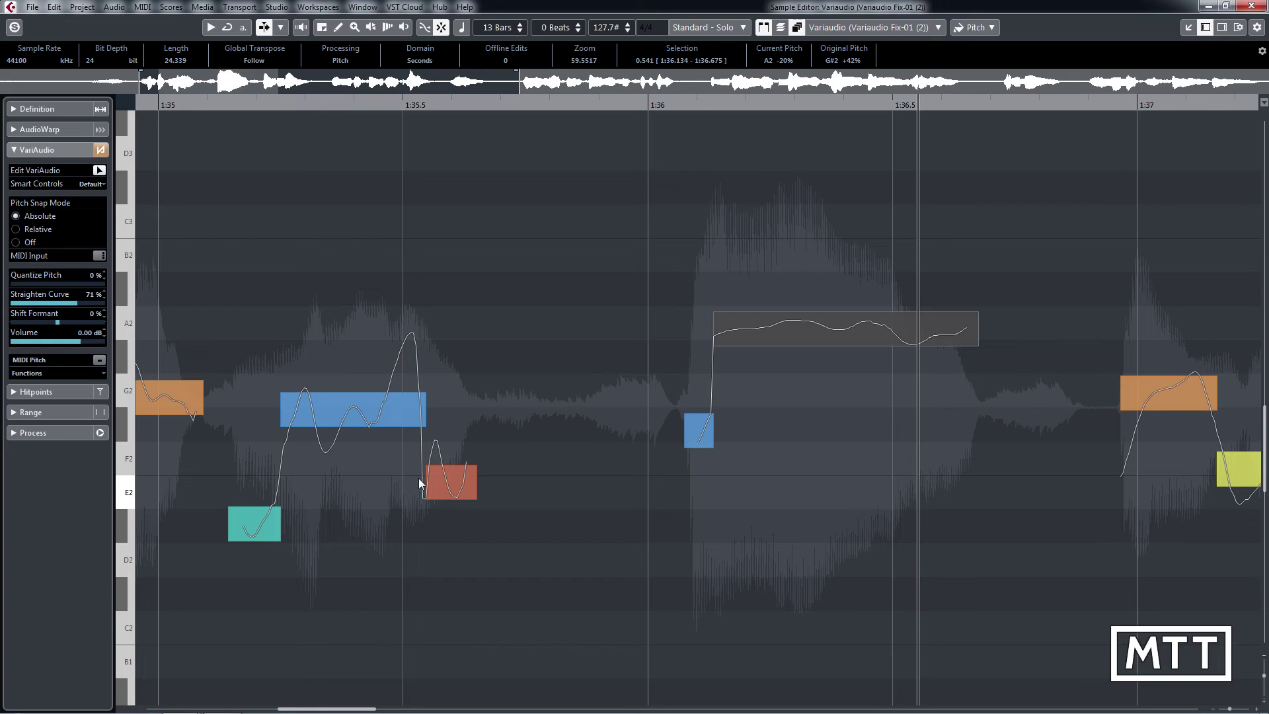
Choose MIDI Pitch as the VariAudio MIDI reference track.
{"action": "left_click", "coordinate": [74, 361]}
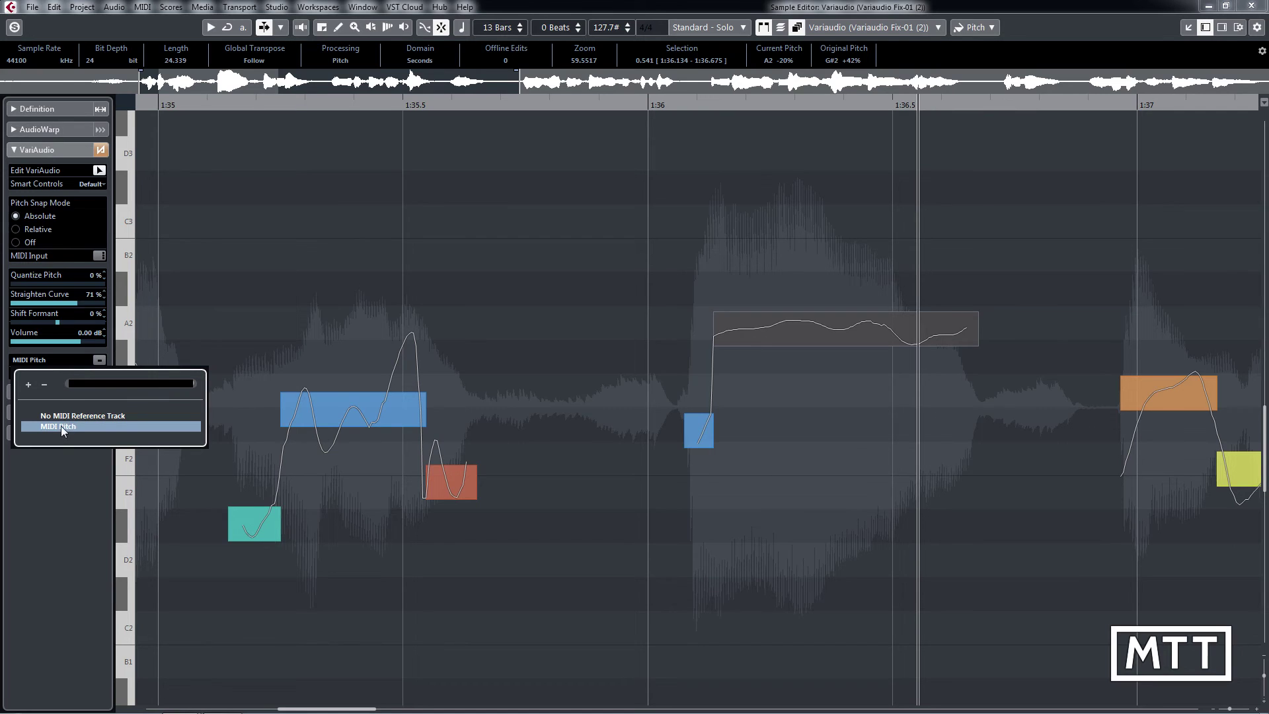
{"action": "left_click", "coordinate": [304, 347]}
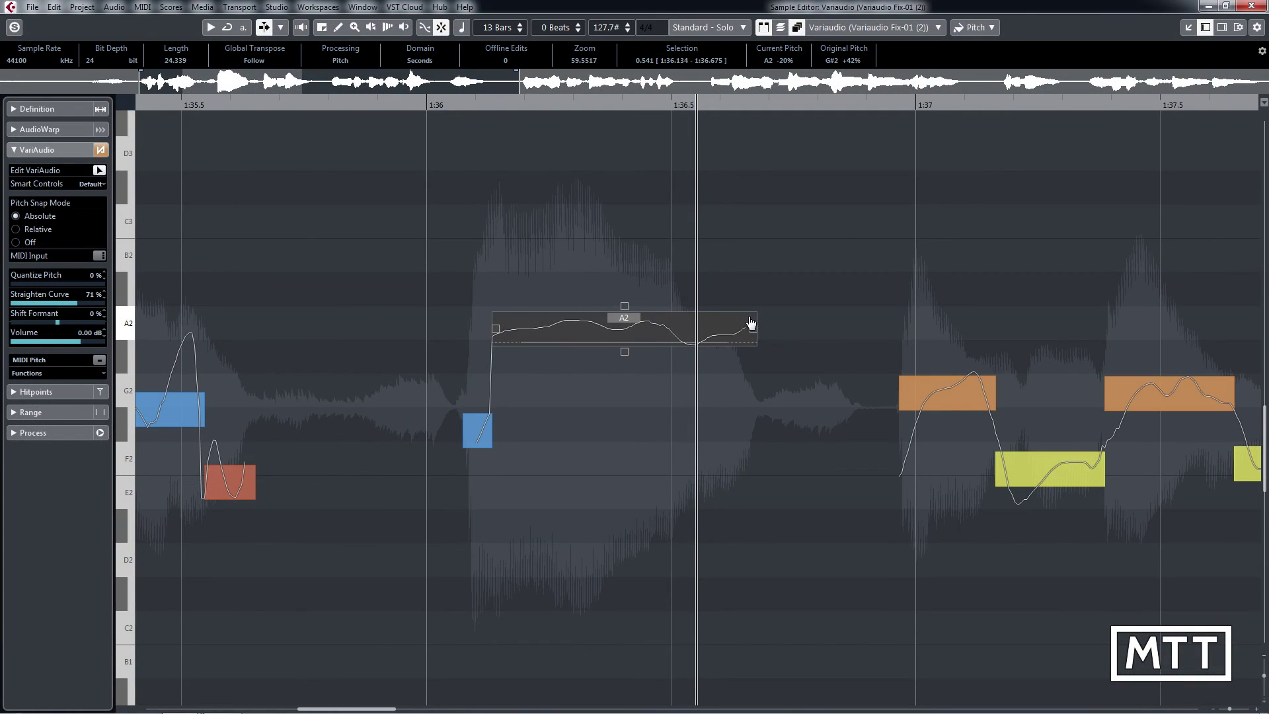
{"action": "left_click", "coordinate": [78, 359]}
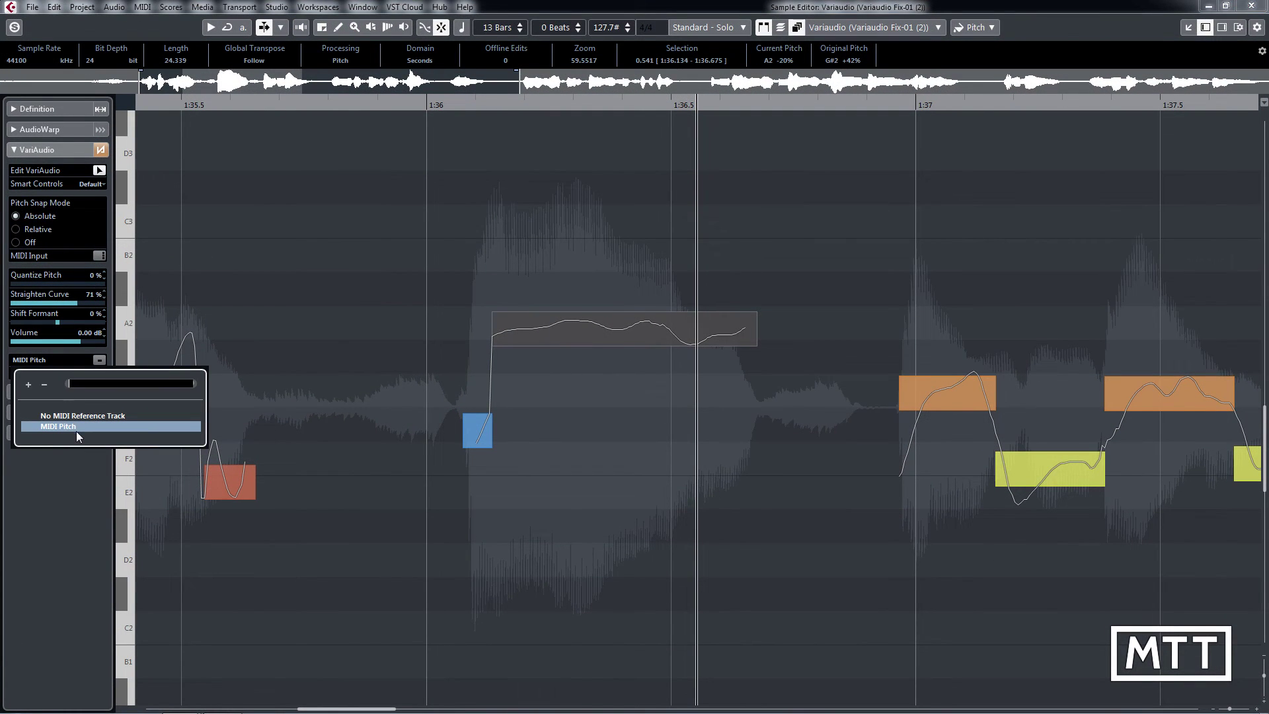
{"action": "left_click", "coordinate": [62, 426]}
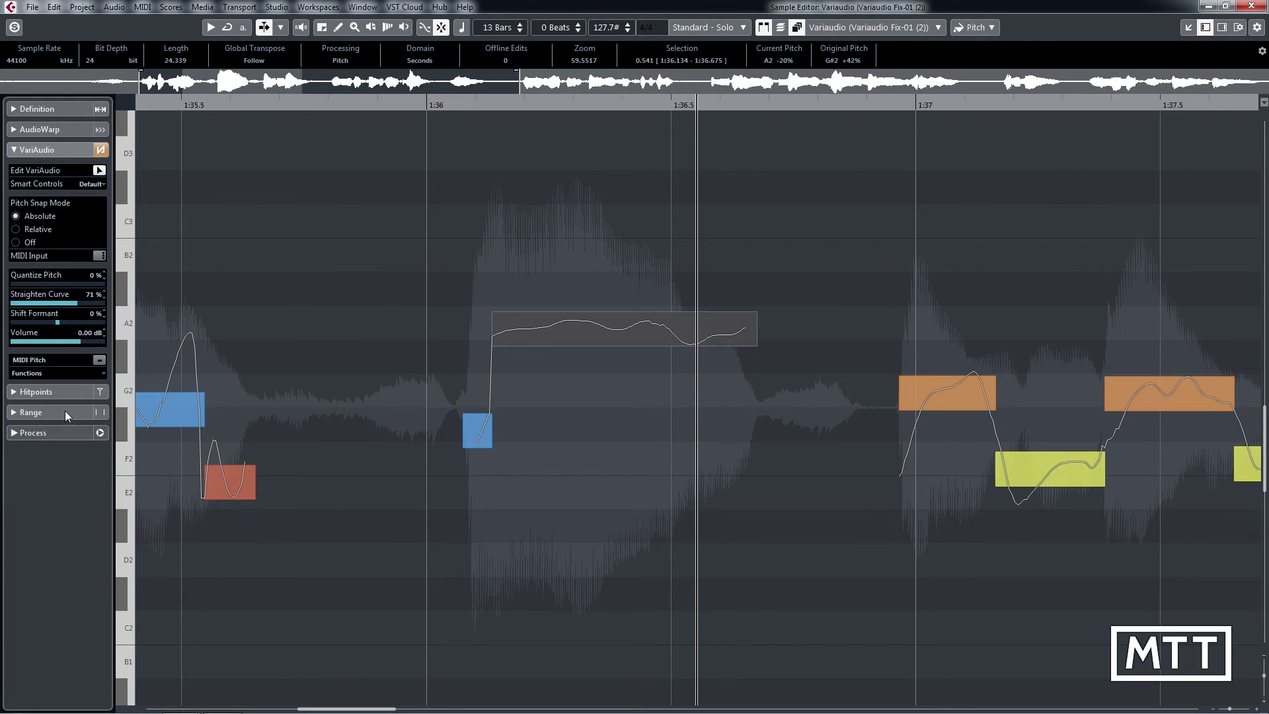
{"action": "left_click", "coordinate": [80, 364]}
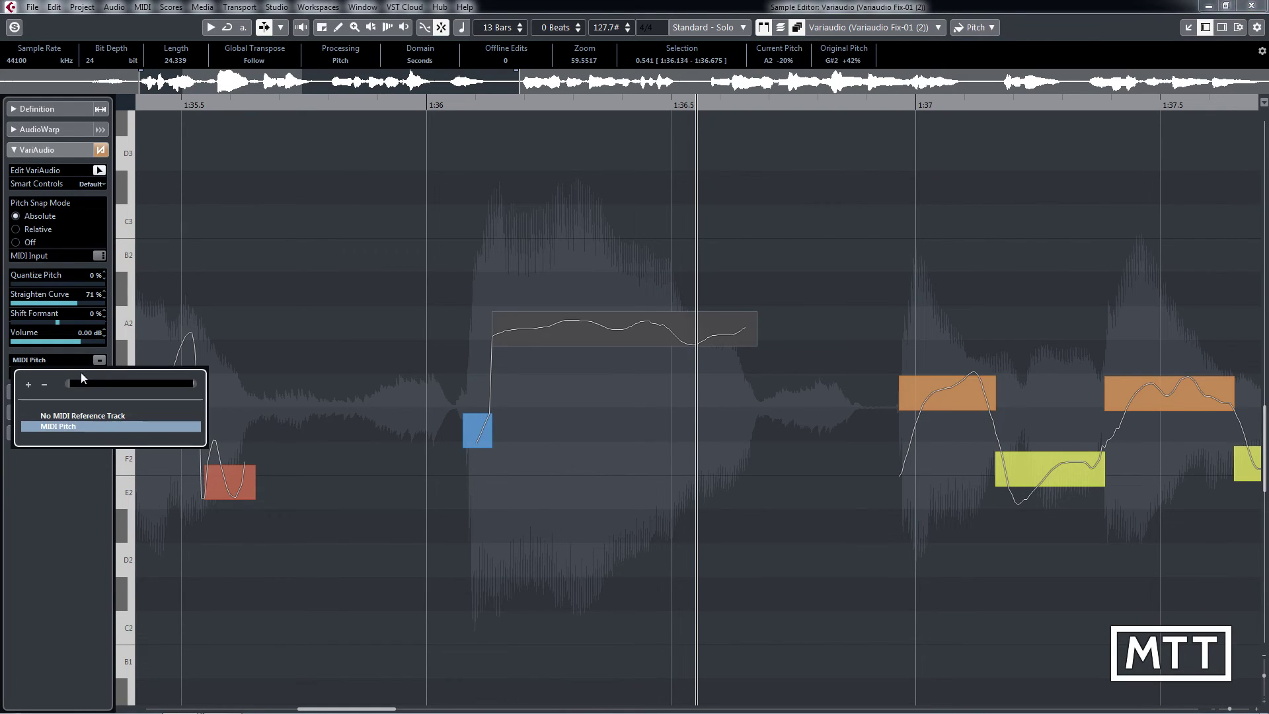
{"action": "left_click", "coordinate": [73, 426]}
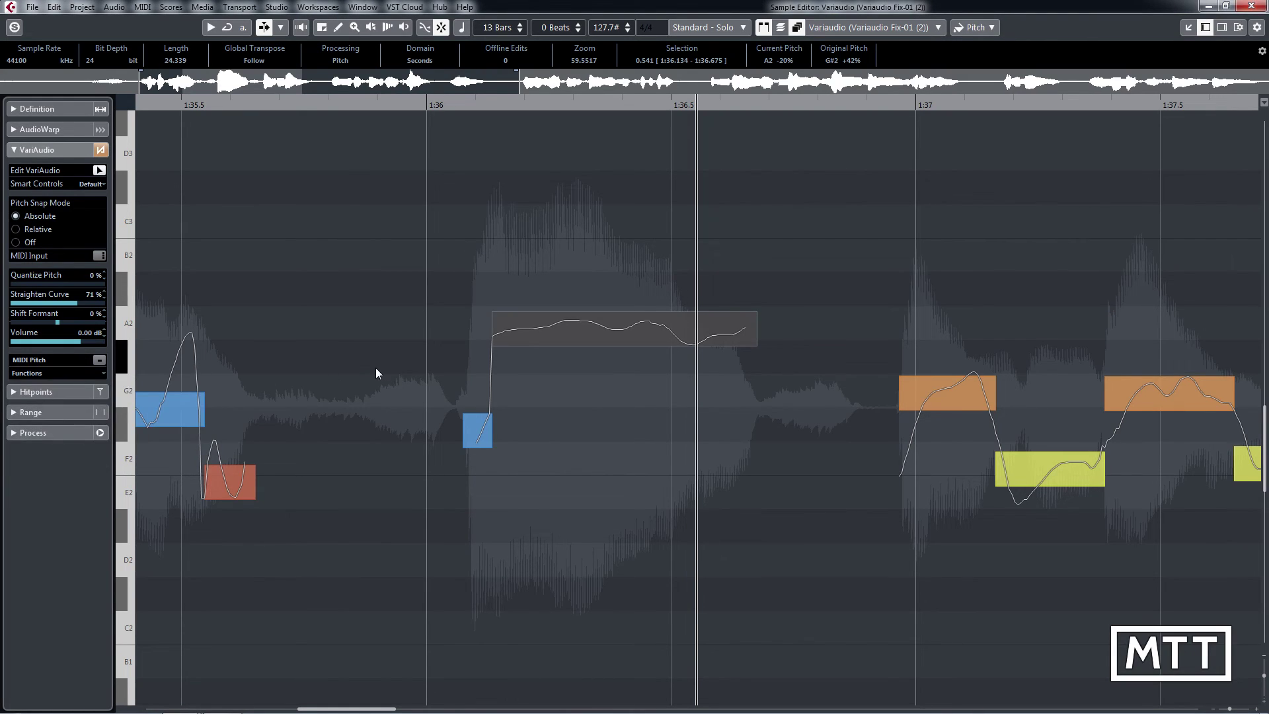
Turn on the MIDI reference lines over the vocal notes and zoom out.
{"action": "left_click", "coordinate": [105, 362]}
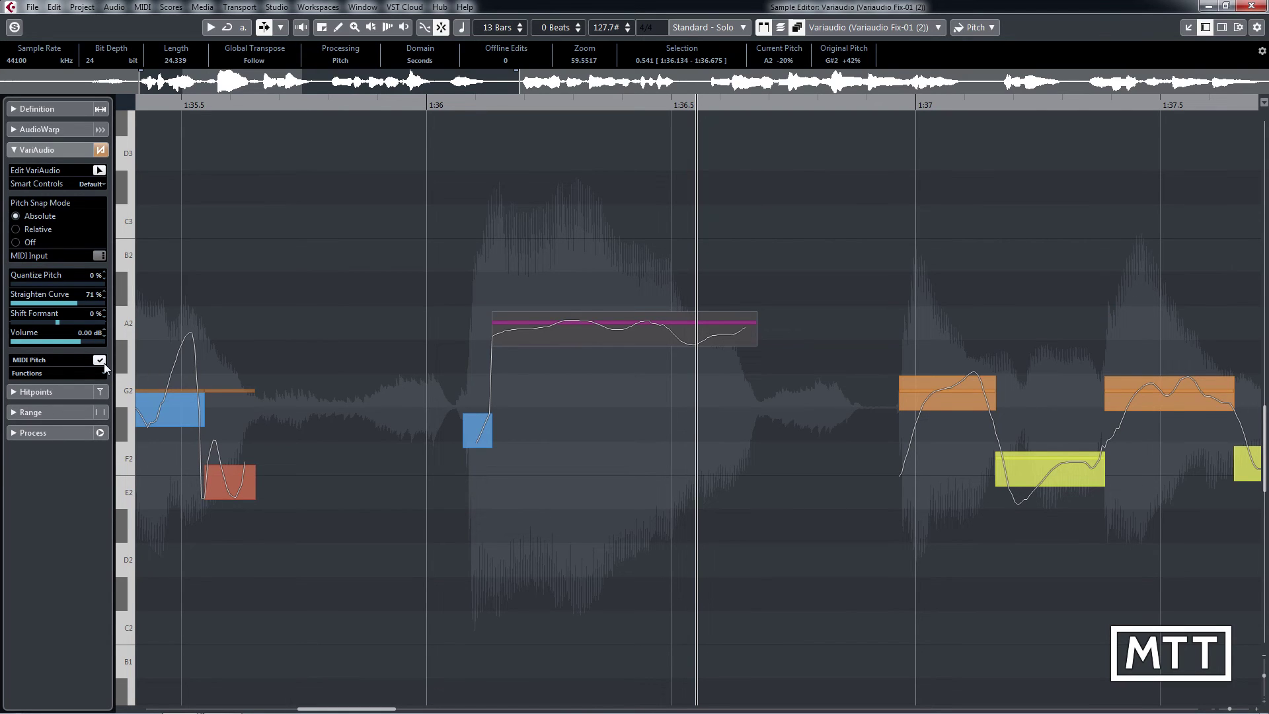
{"action": "left_click", "coordinate": [105, 363]}
{"action": "left_click", "coordinate": [104, 362]}
{"action": "key", "text": "g"}
{"action": "key", "text": "g"}
{"action": "key", "text": "g"}
{"action": "key", "text": "g"}
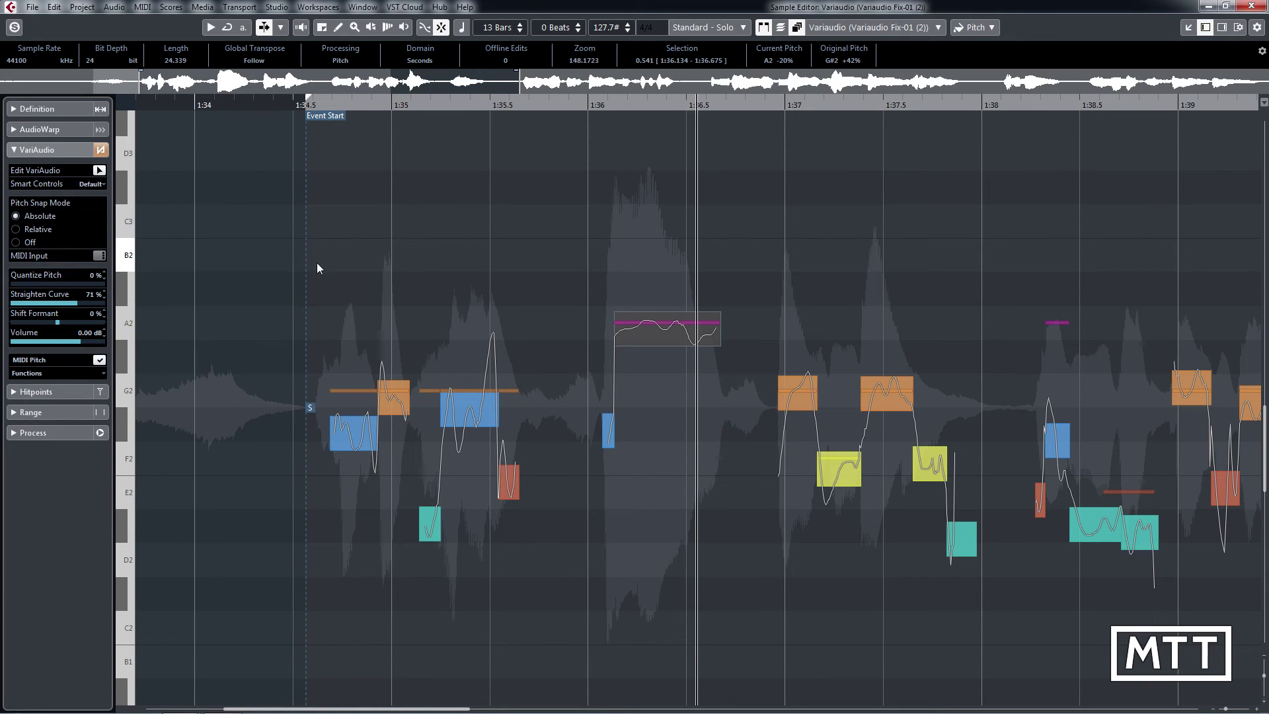
Quantize the opening phrase's pitch to 100%, auditioning then undoing a 100% curve straighten.
{"action": "left_click_drag", "start_coordinate": [317, 263], "coordinate": [765, 563]}
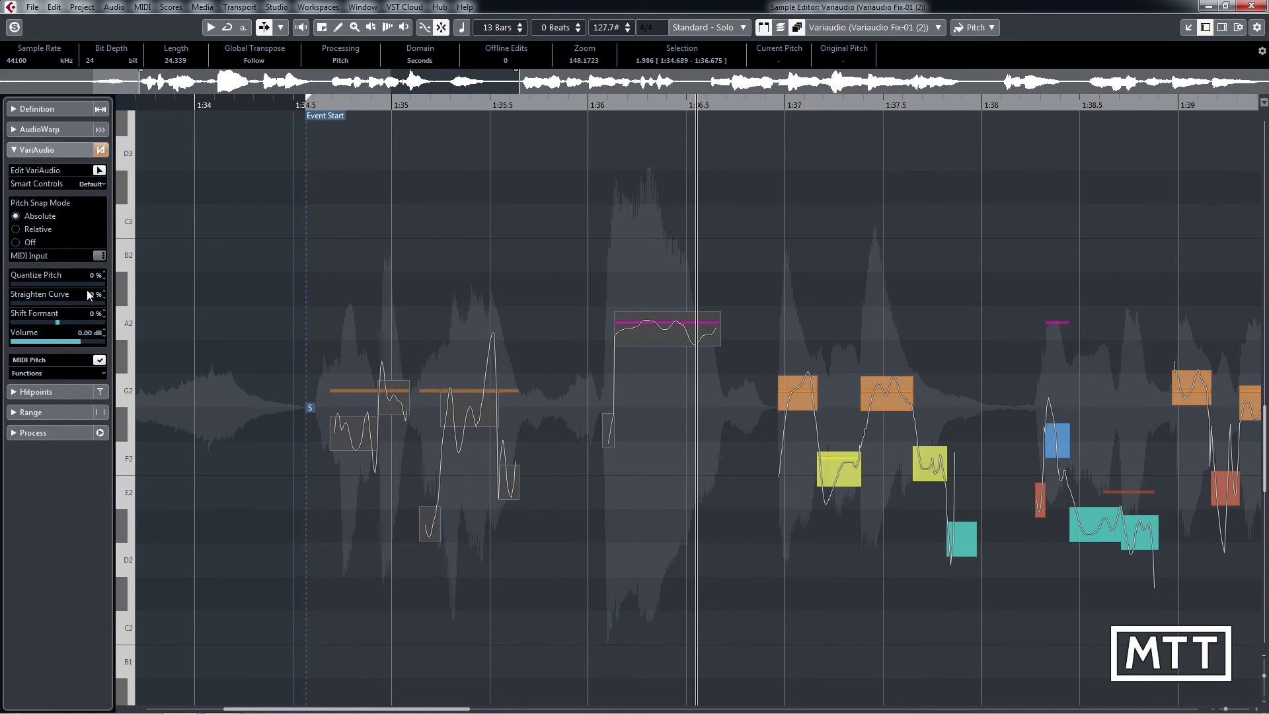
{"action": "left_click_drag", "start_coordinate": [49, 283], "coordinate": [141, 281]}
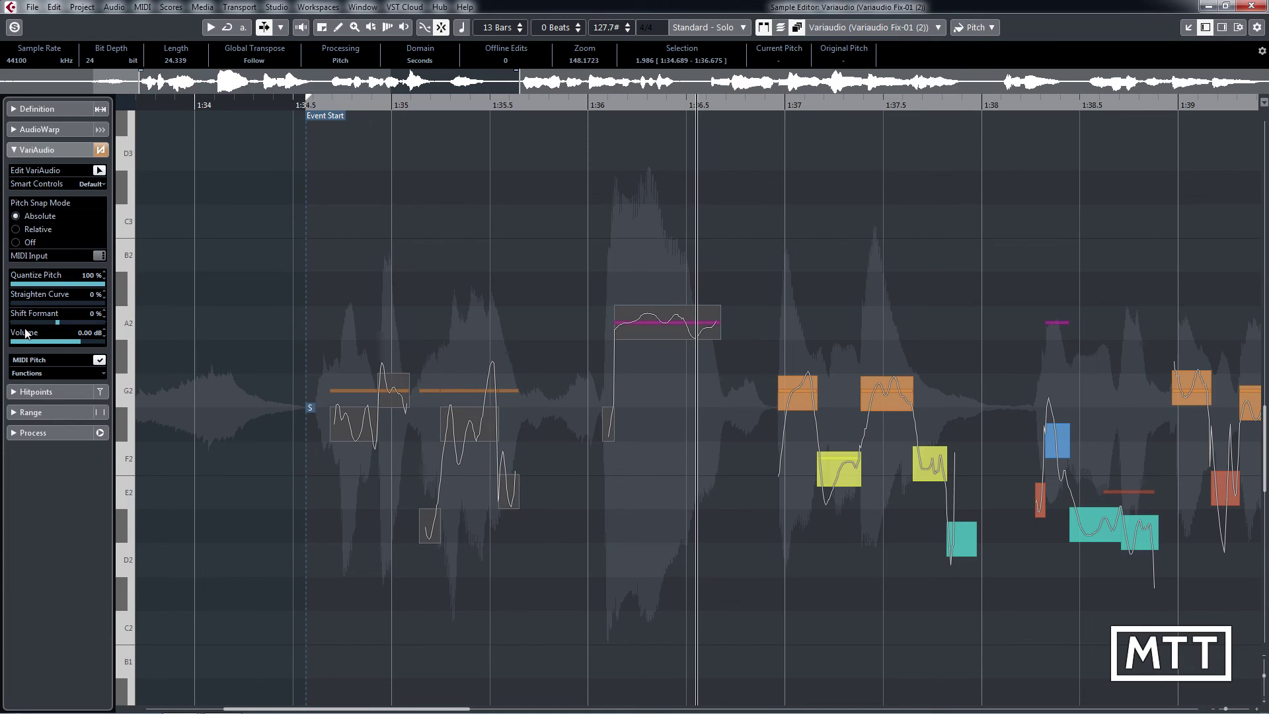
{"action": "left_click_drag", "start_coordinate": [34, 302], "coordinate": [154, 299]}
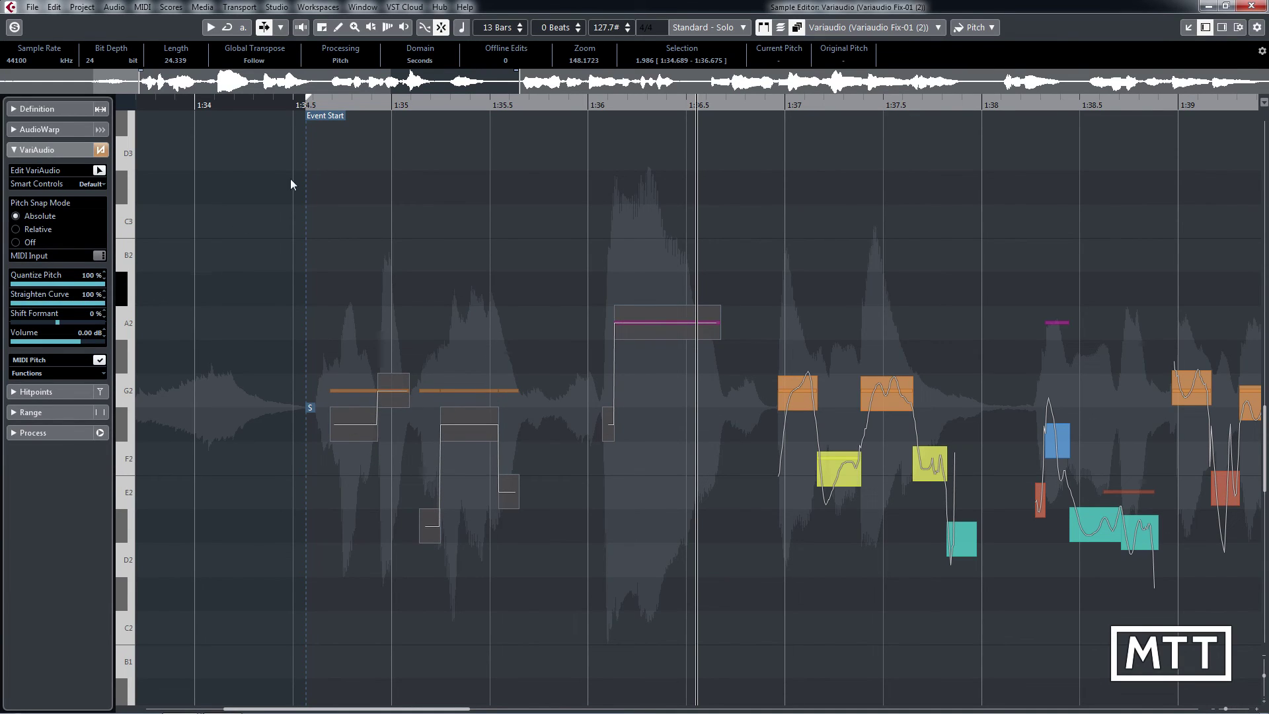
{"action": "key", "text": "space"}
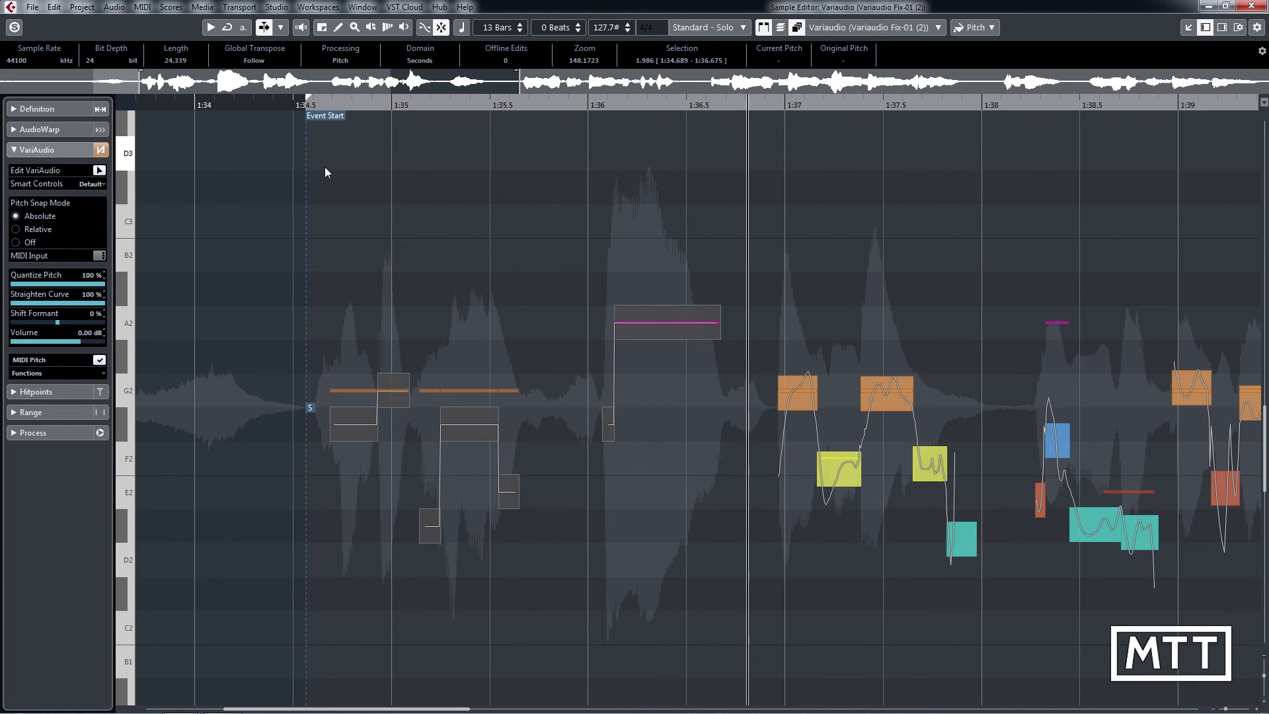
{"action": "key", "text": "ctrl+z"}
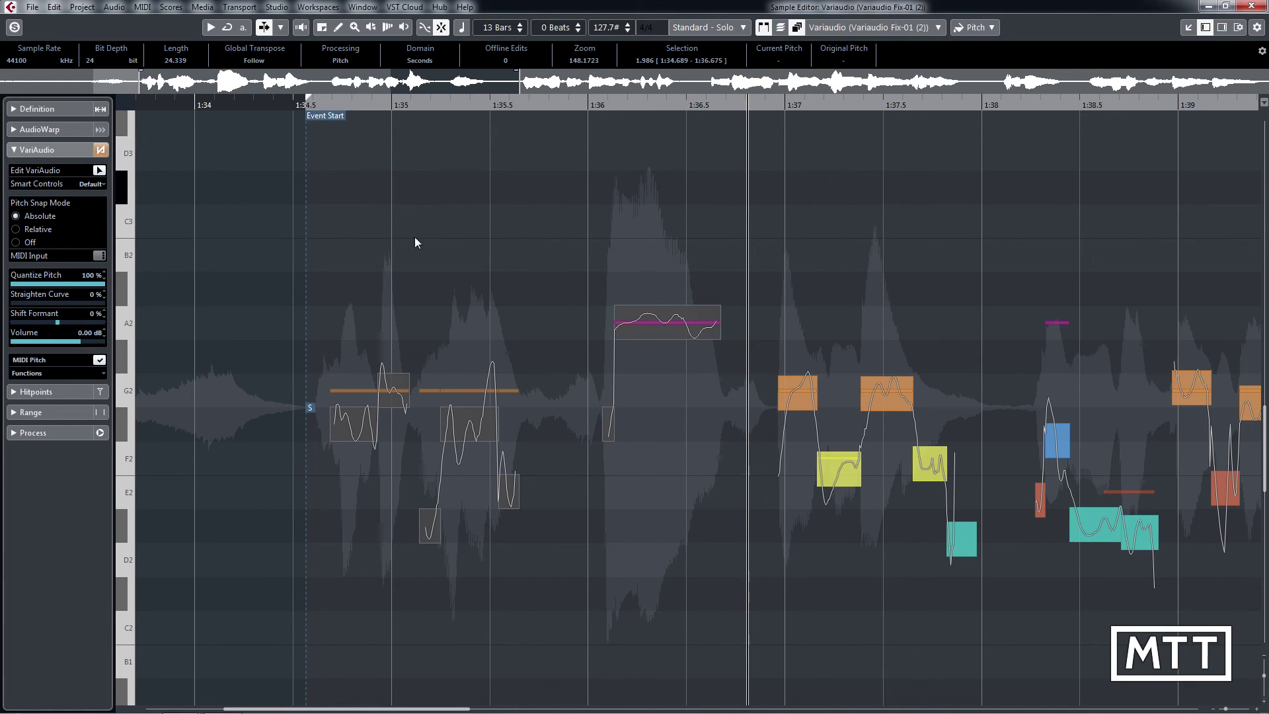
{"action": "left_click", "coordinate": [671, 369]}
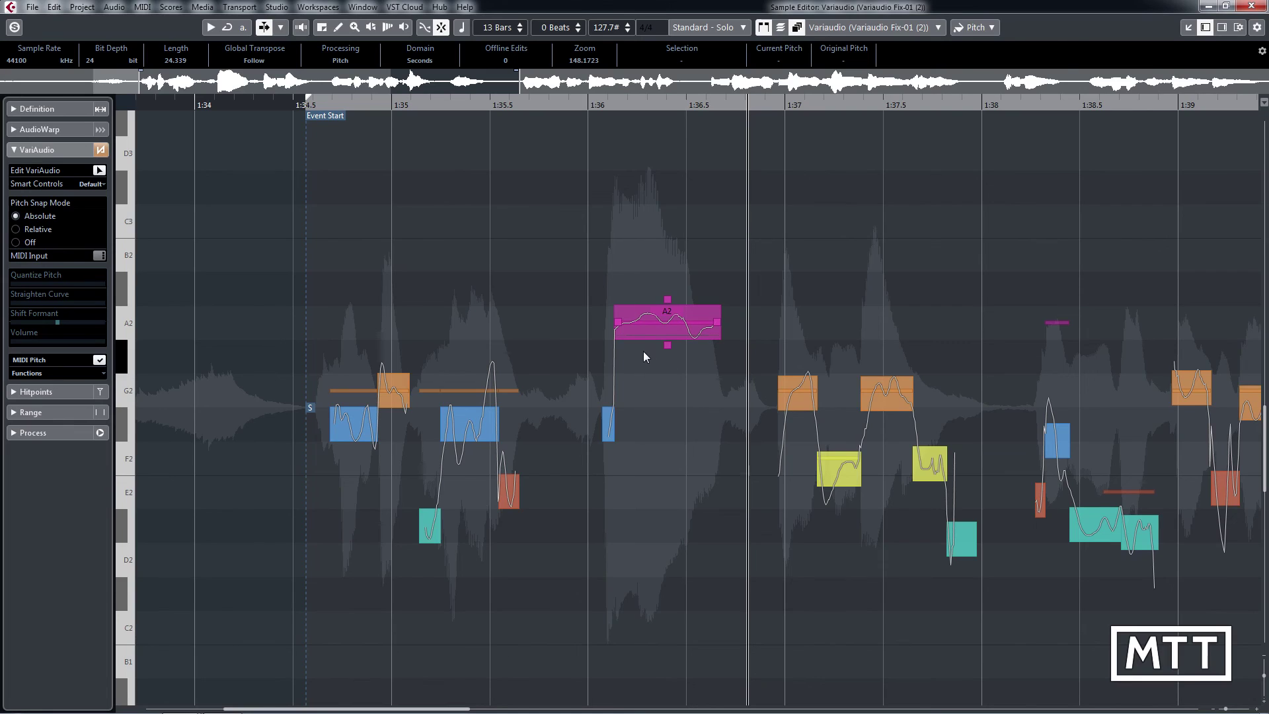